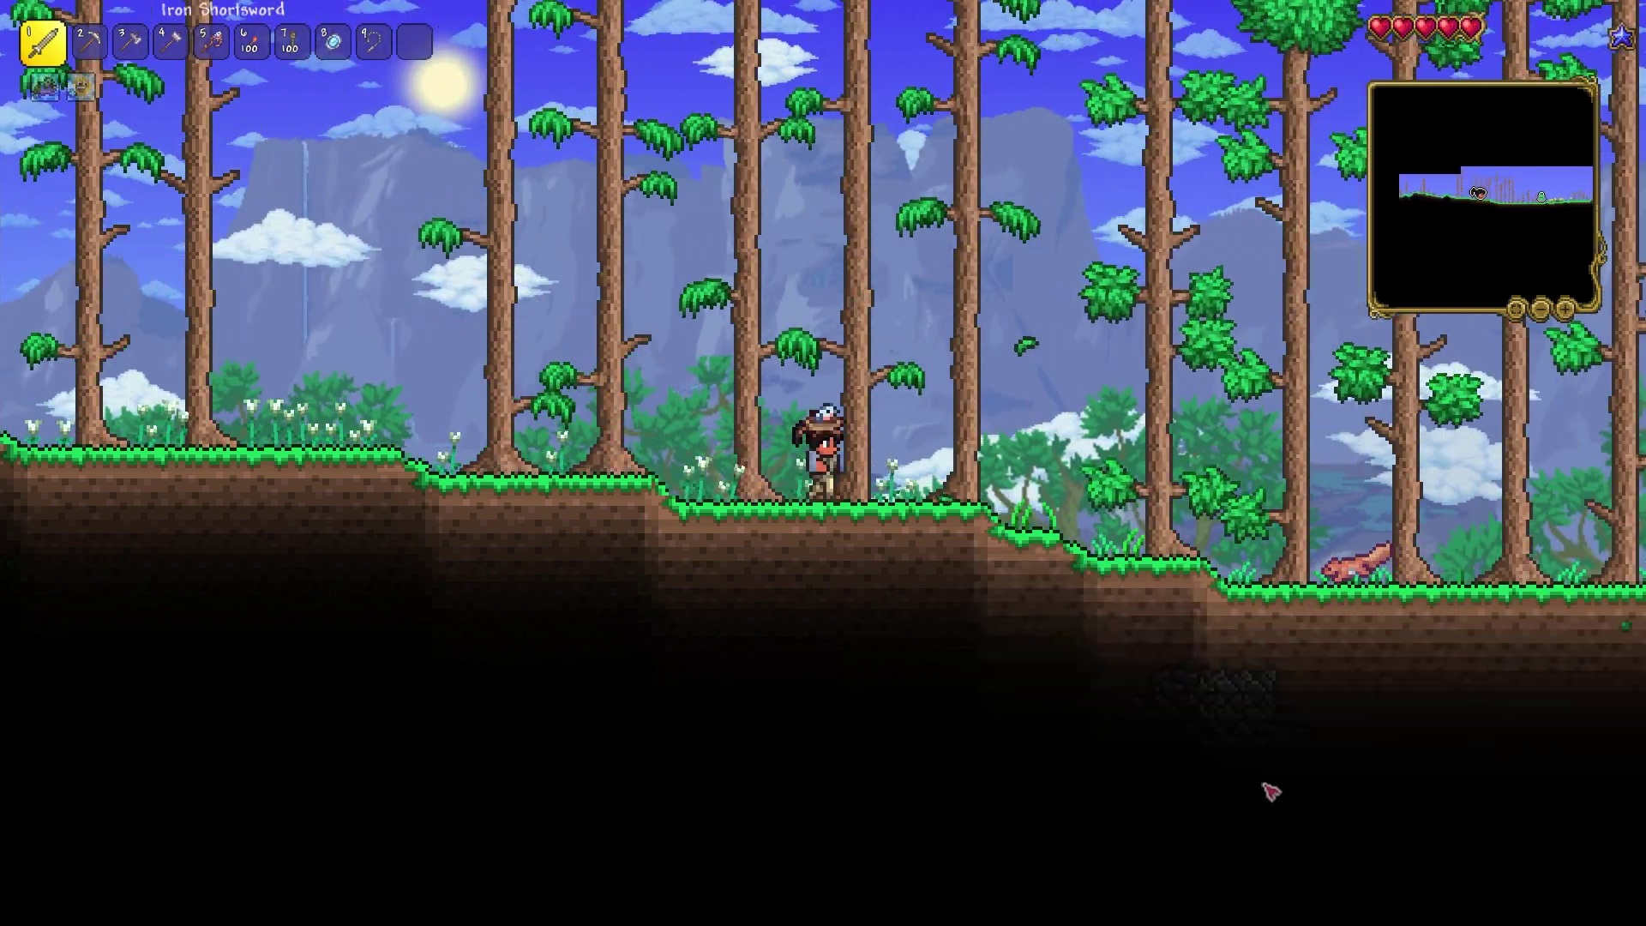
# Walk the Terraria character right across the forest surface toward the sunflowers.
pyautogui.press('d')
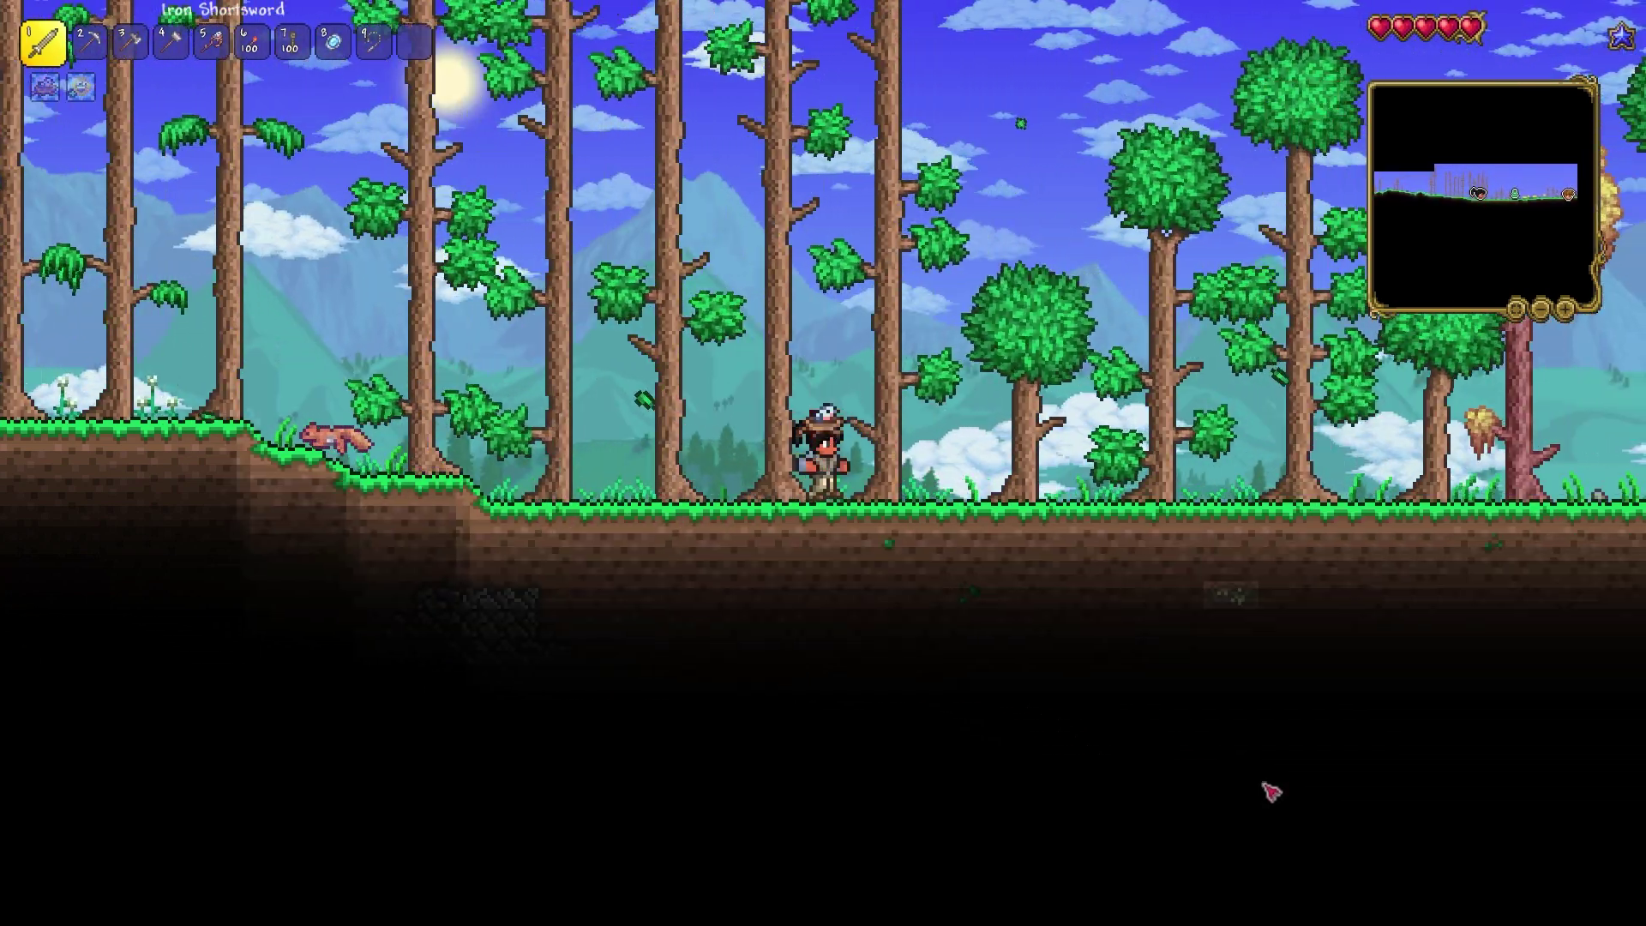
pyautogui.press('d')
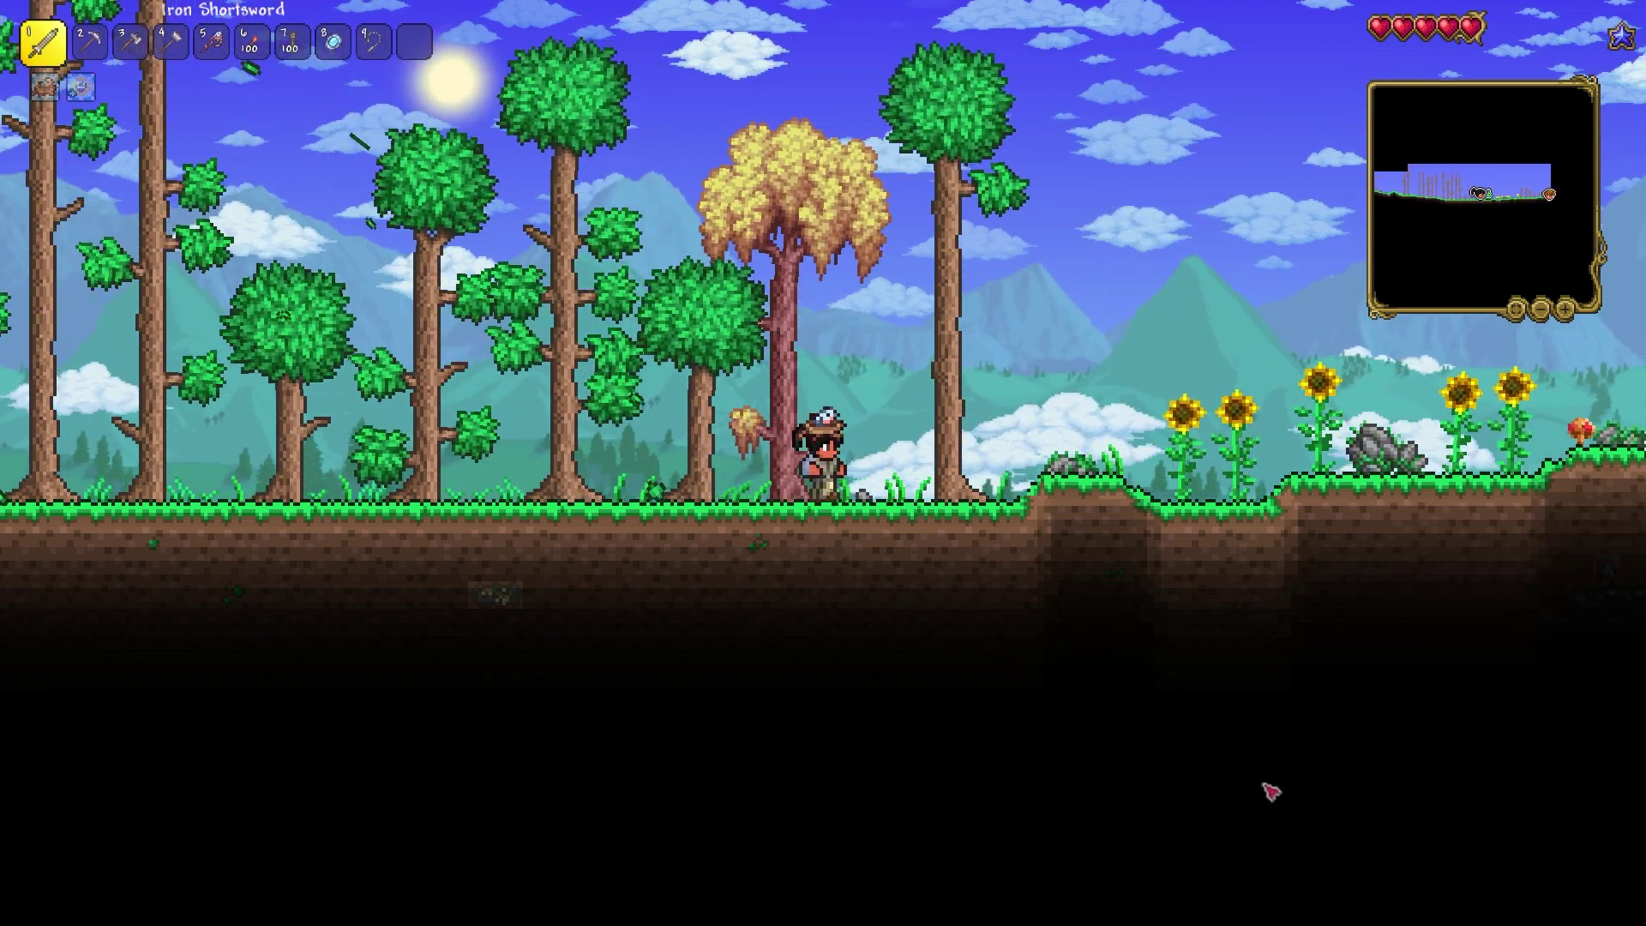
pyautogui.press('d')
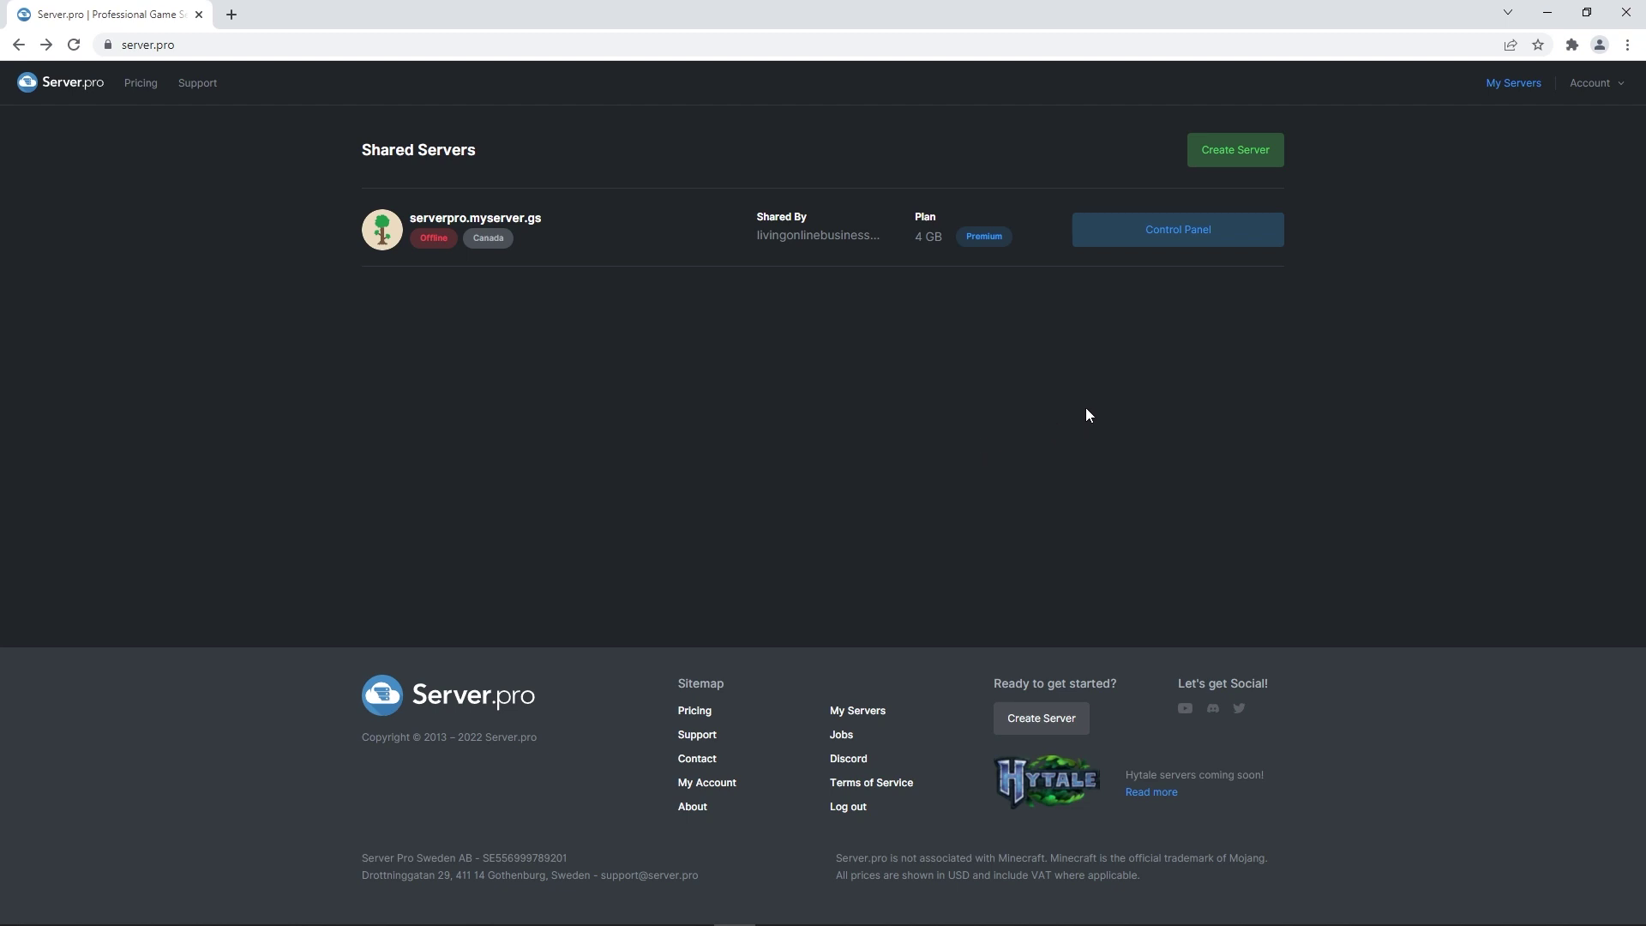
# Choose Terraria, type TShock, version 1.4.3.6 (TShock 4.5.16) on the server's reinstall page.
pyautogui.click(1135, 236)
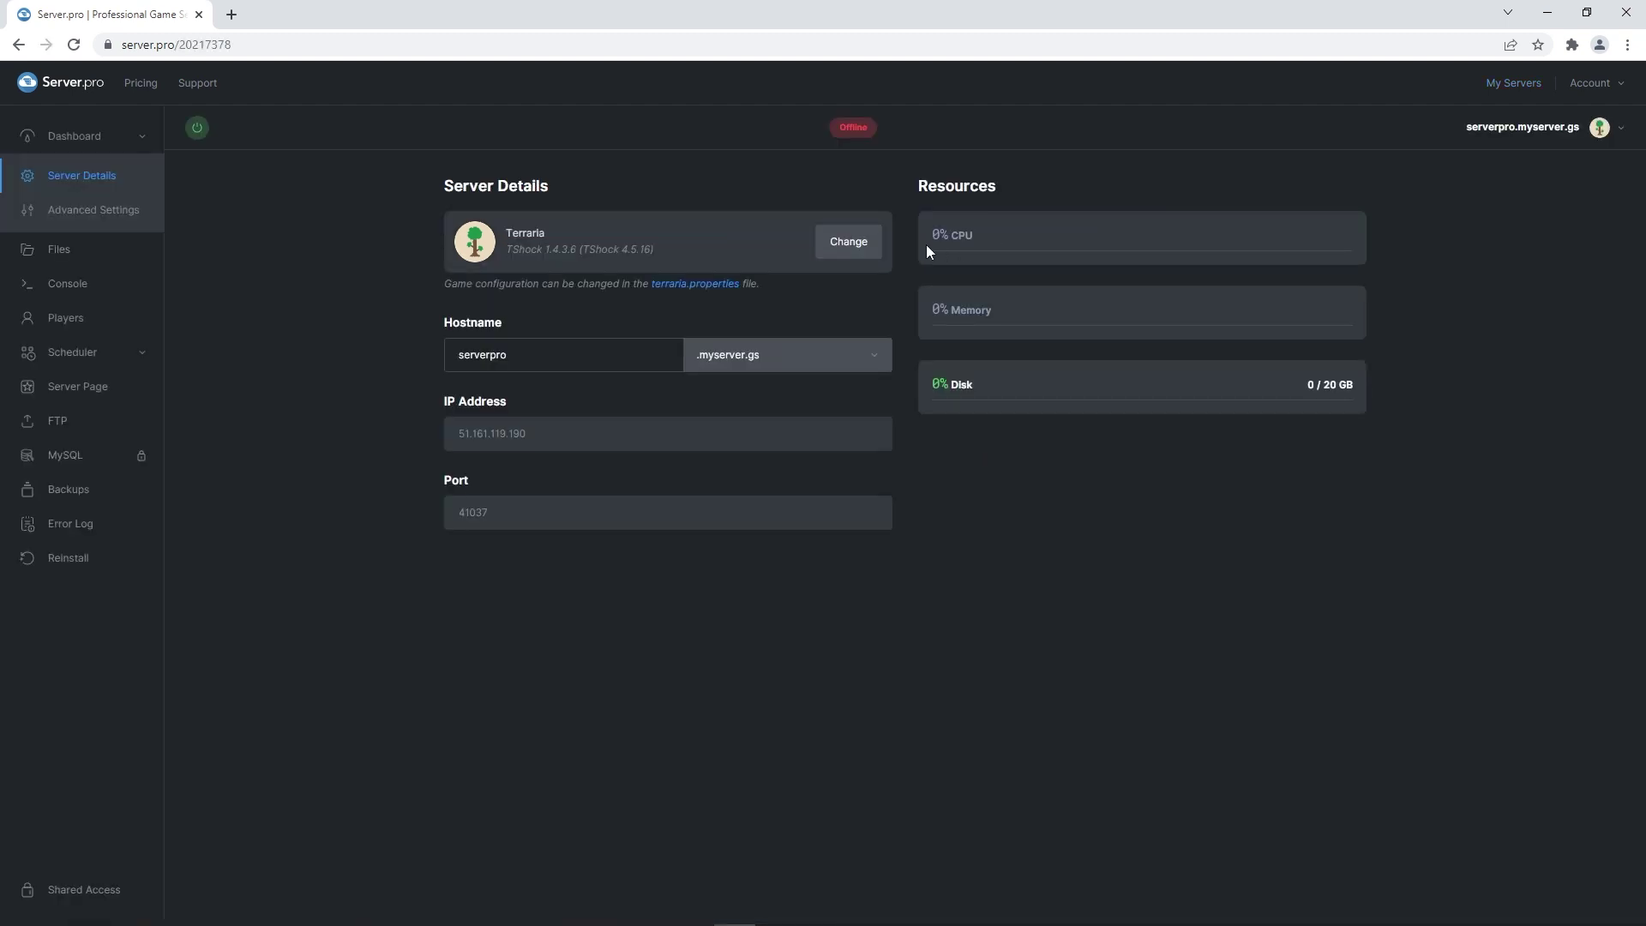
pyautogui.click(857, 243)
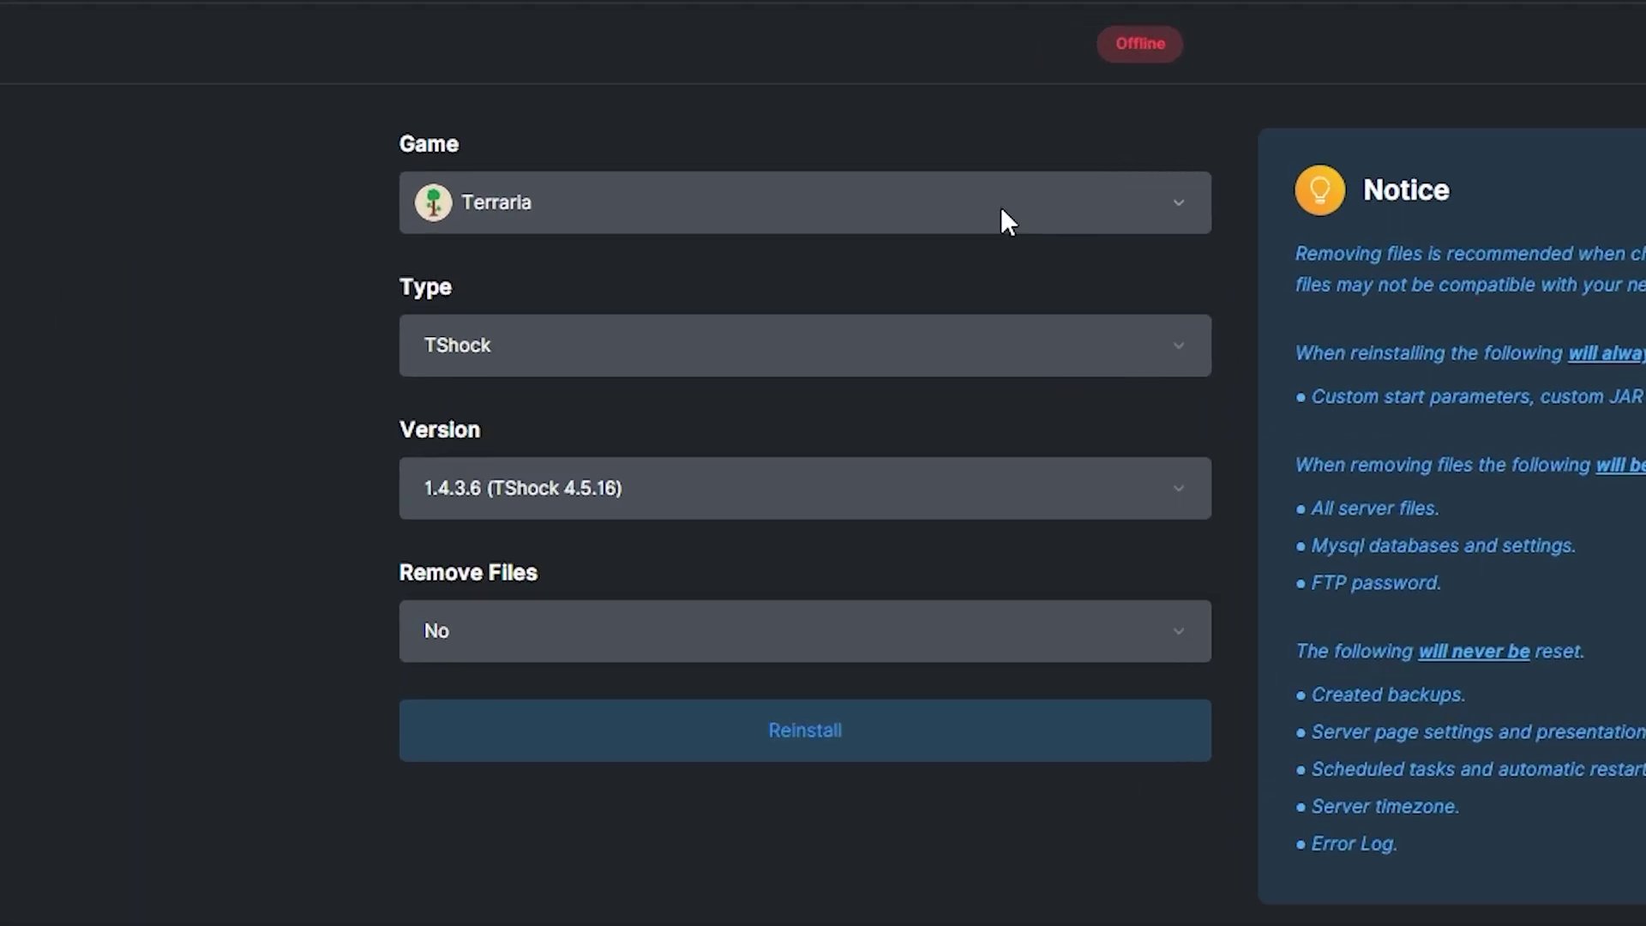
pyautogui.click(775, 221)
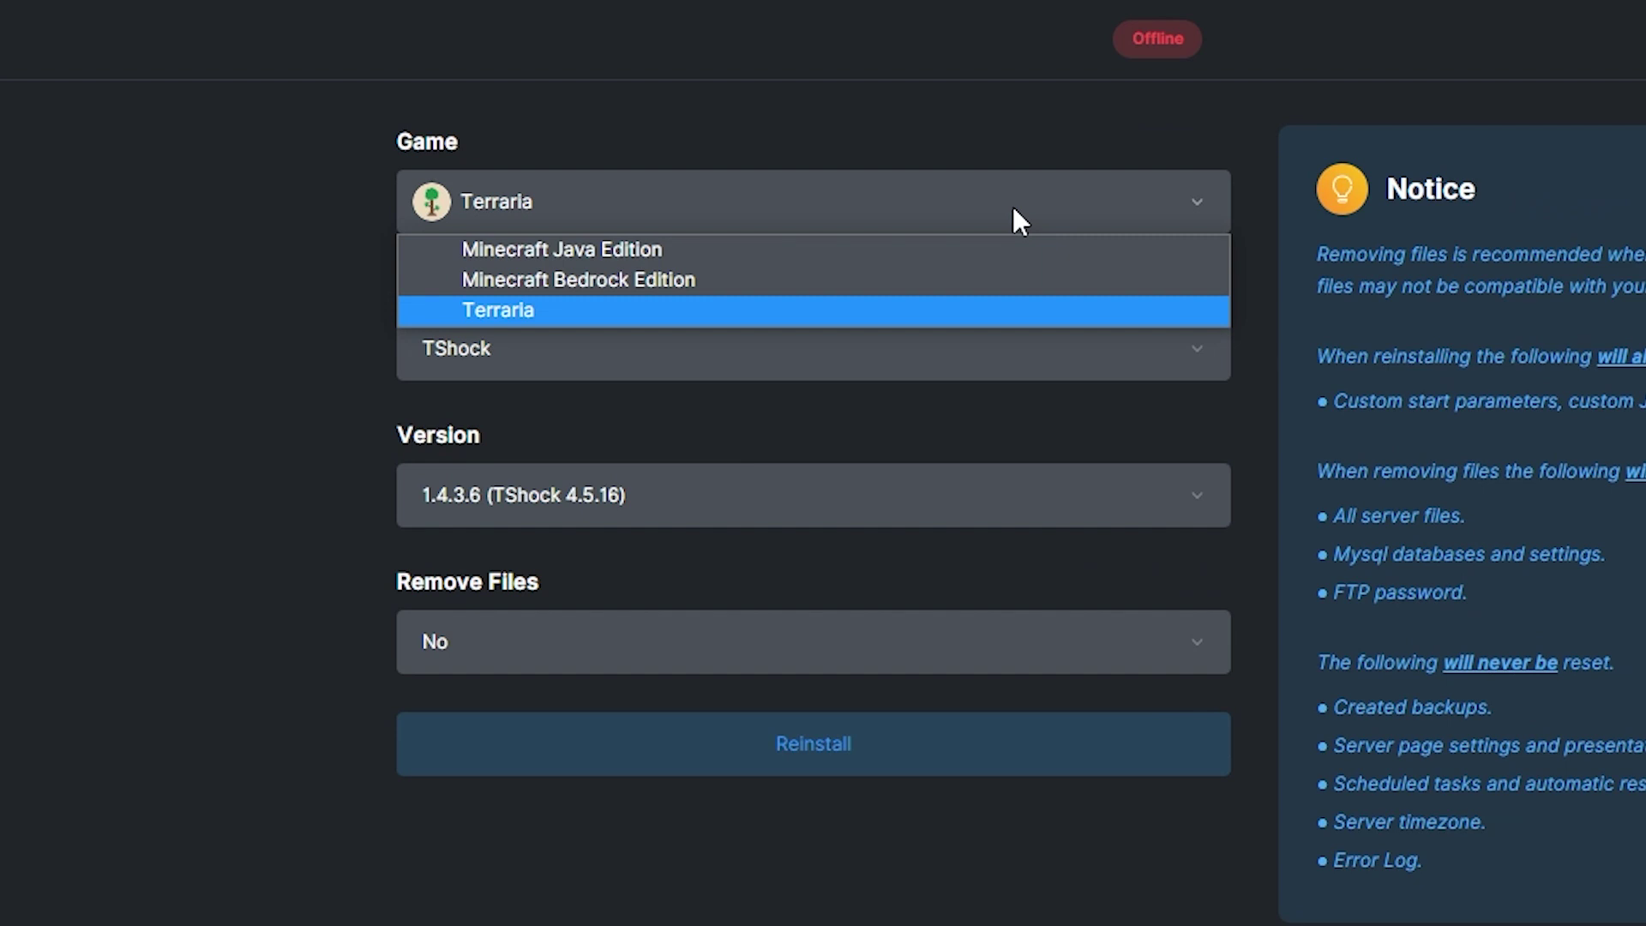
pyautogui.click(1014, 220)
pyautogui.click(964, 364)
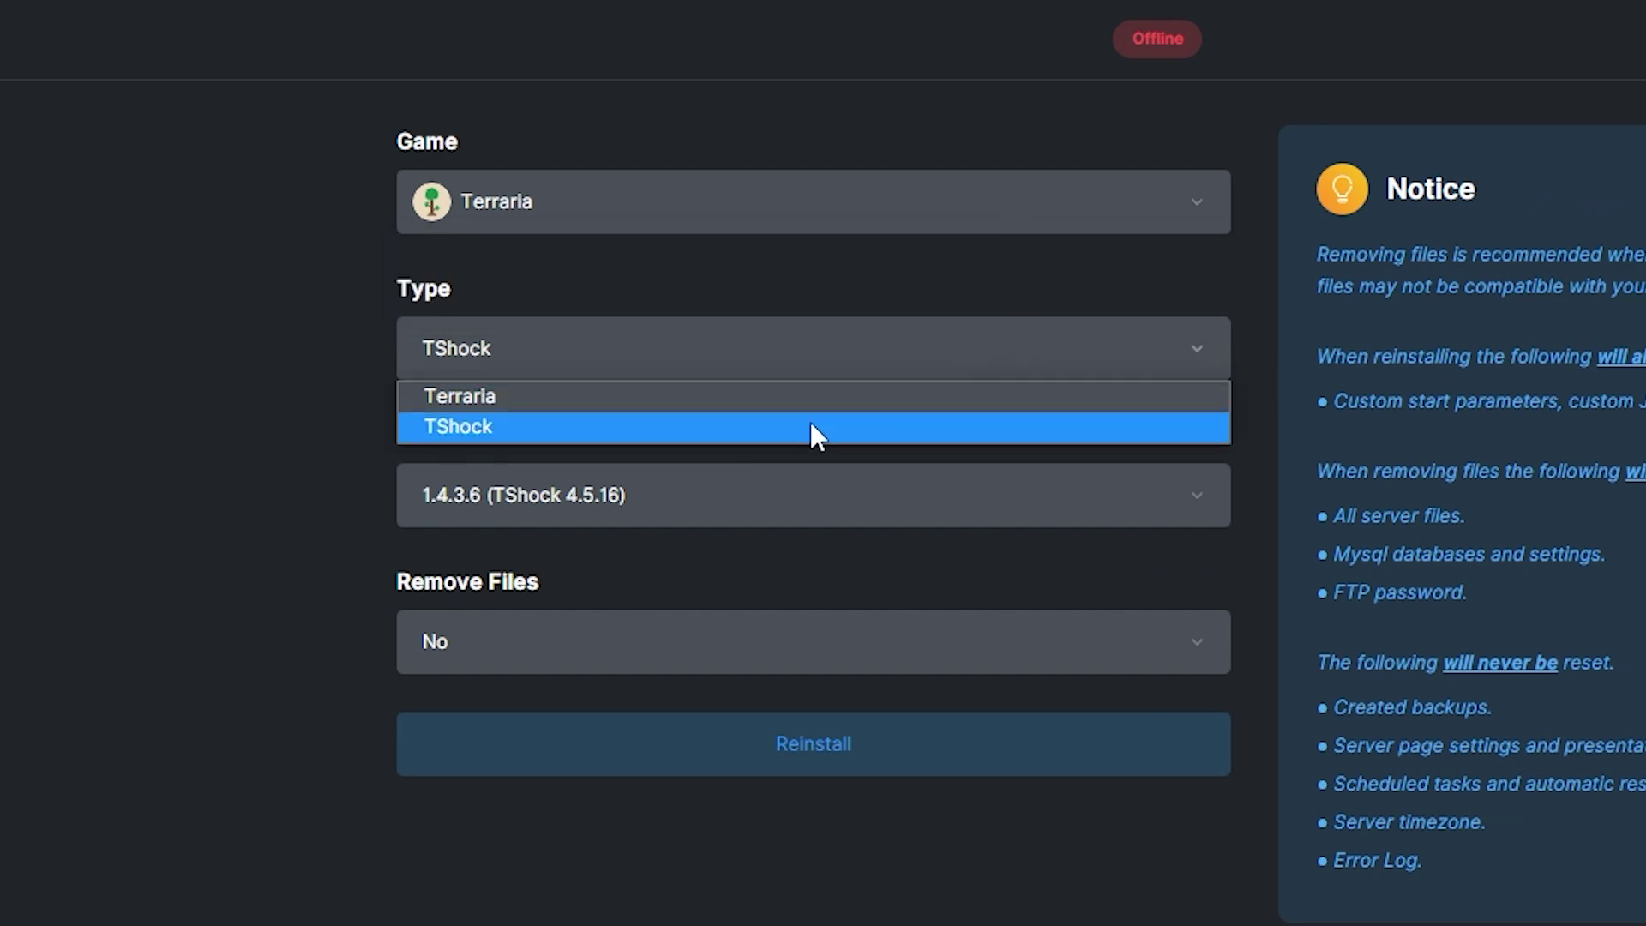
pyautogui.click(714, 428)
pyautogui.click(723, 506)
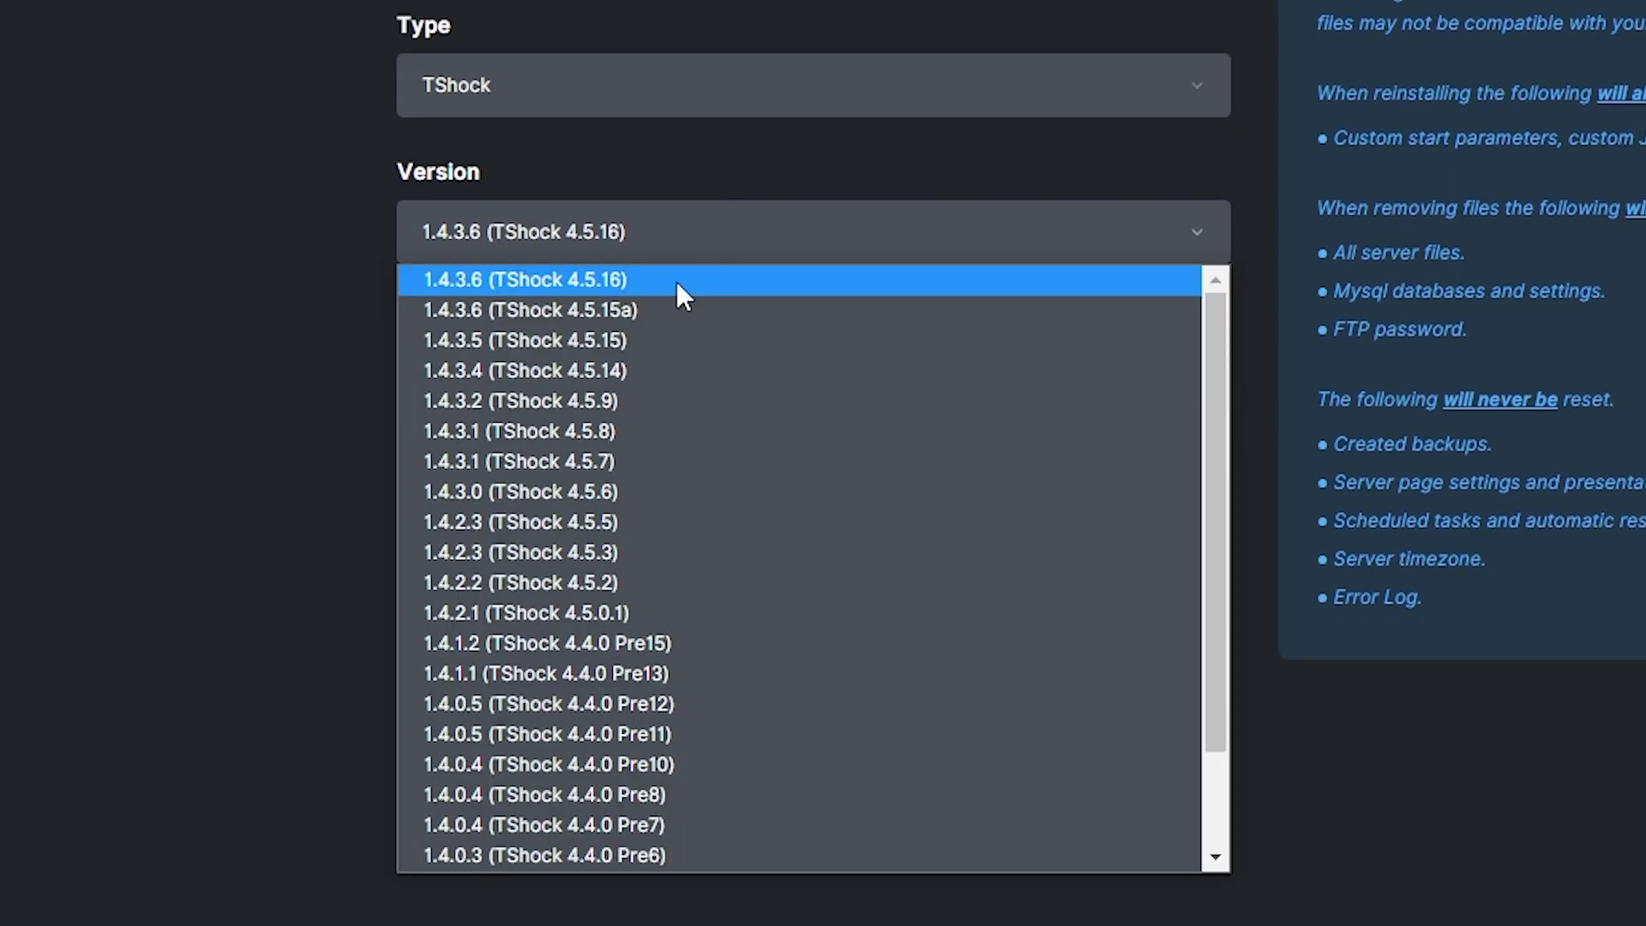
pyautogui.click(676, 281)
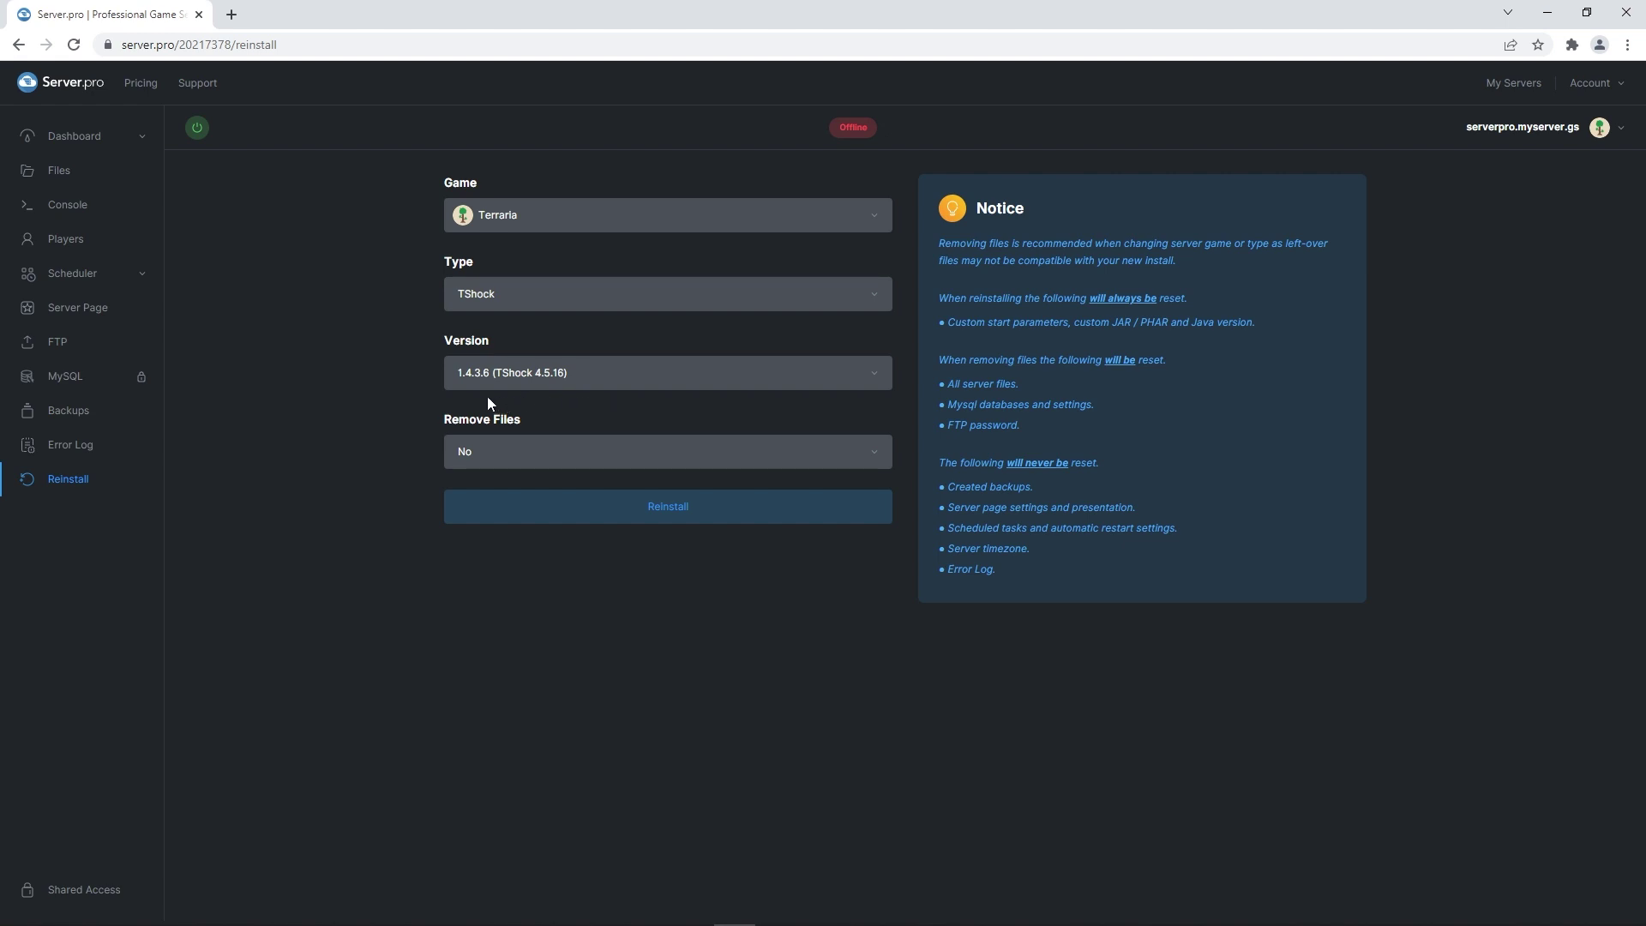
# Power on the server from Server Details and view its console startup log.
pyautogui.click(99, 143)
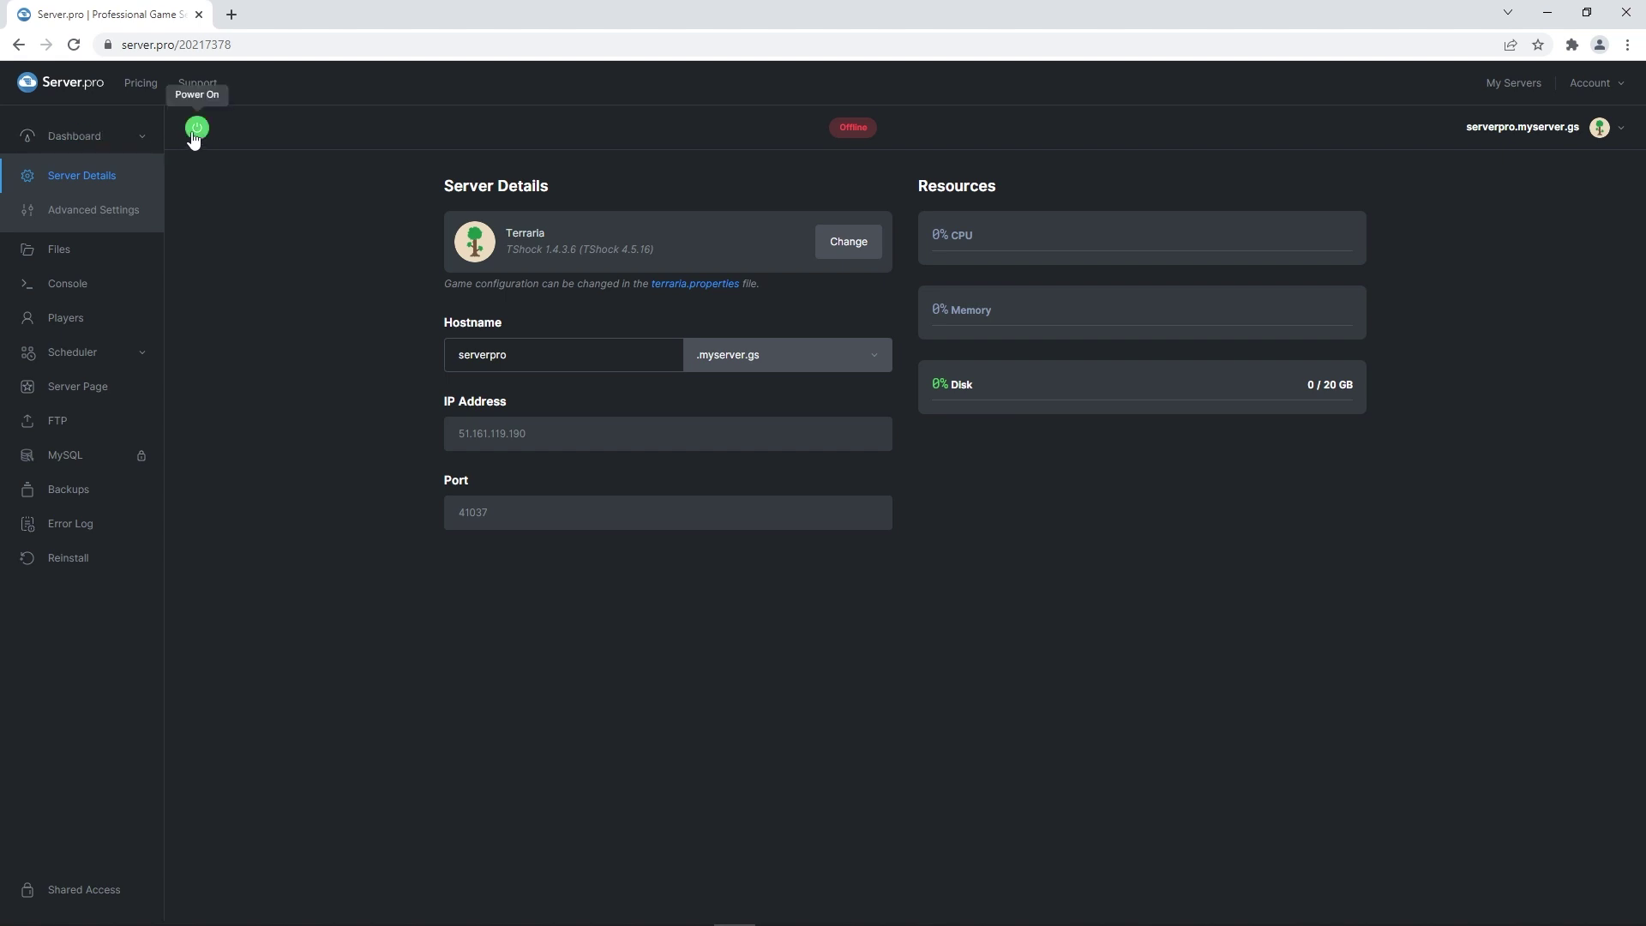
pyautogui.click(195, 131)
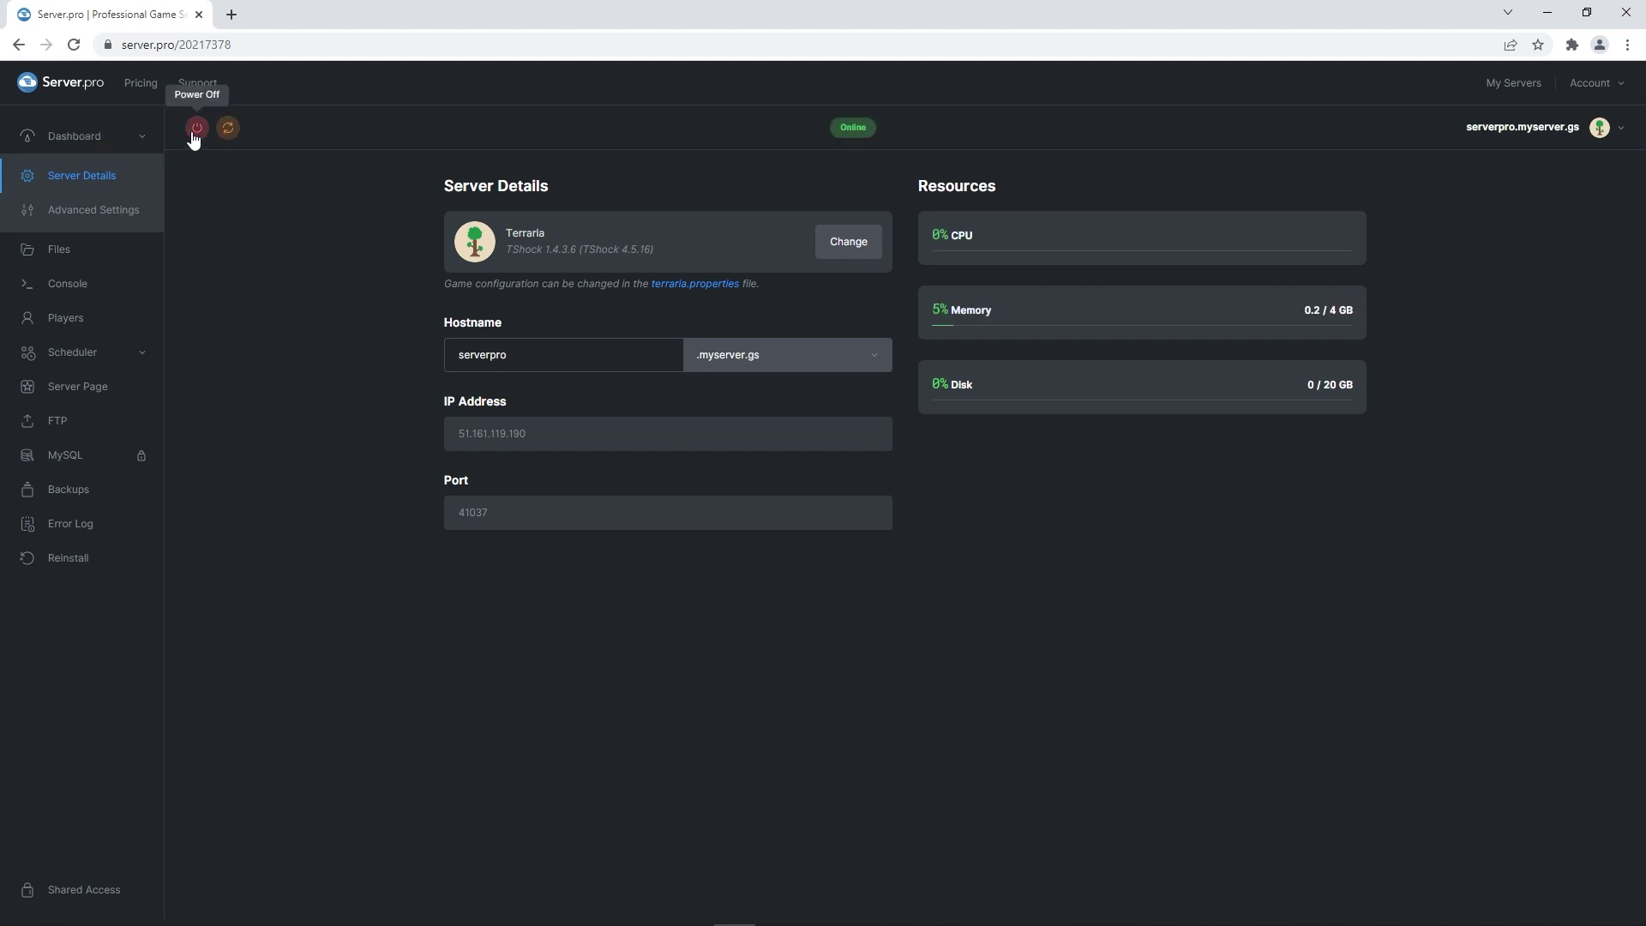
pyautogui.click(108, 284)
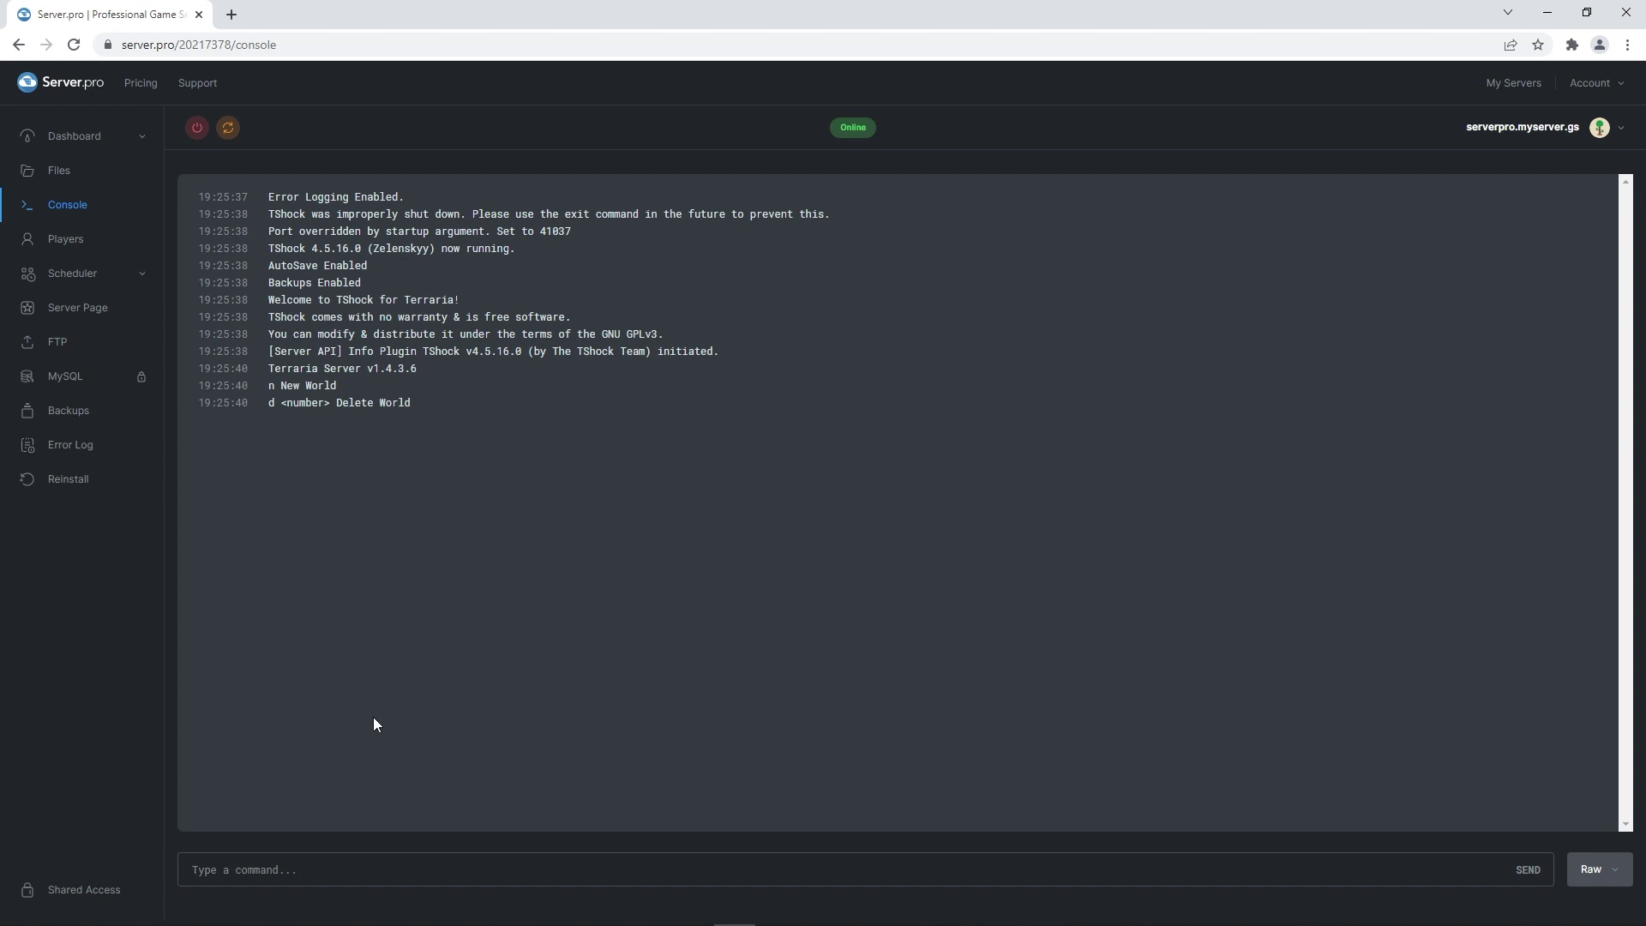
# Answer the console prompts for a new world (n) of Medium size (2).
pyautogui.click(369, 862)
pyautogui.write('n')
pyautogui.press('Return')
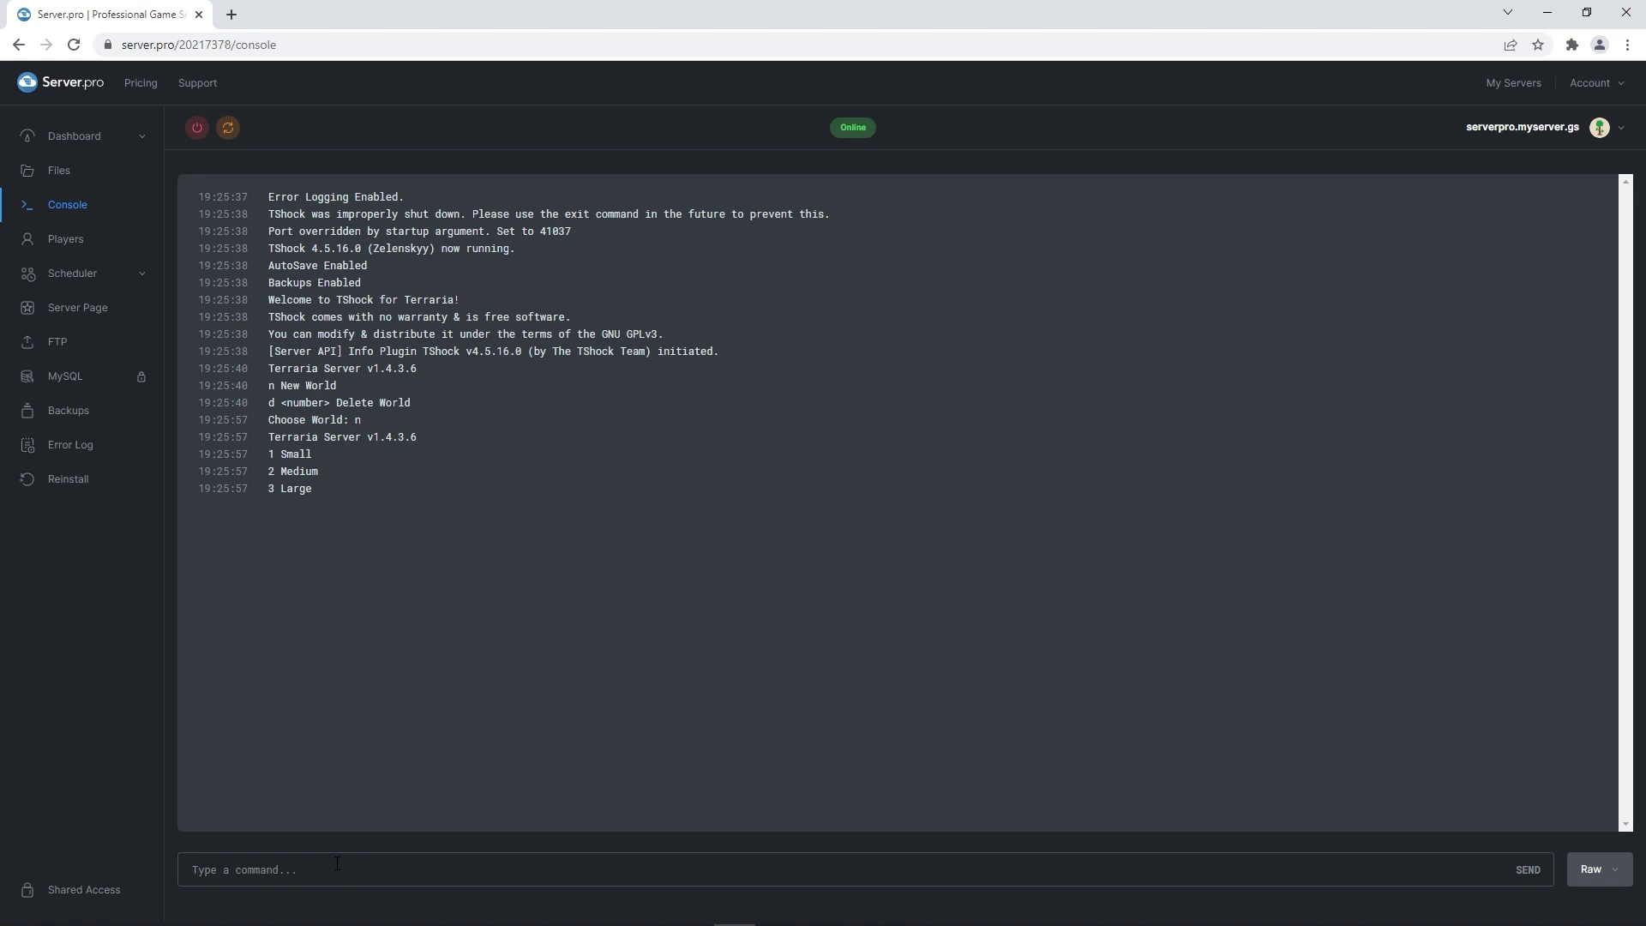
pyautogui.write('2')
pyautogui.press('Return')
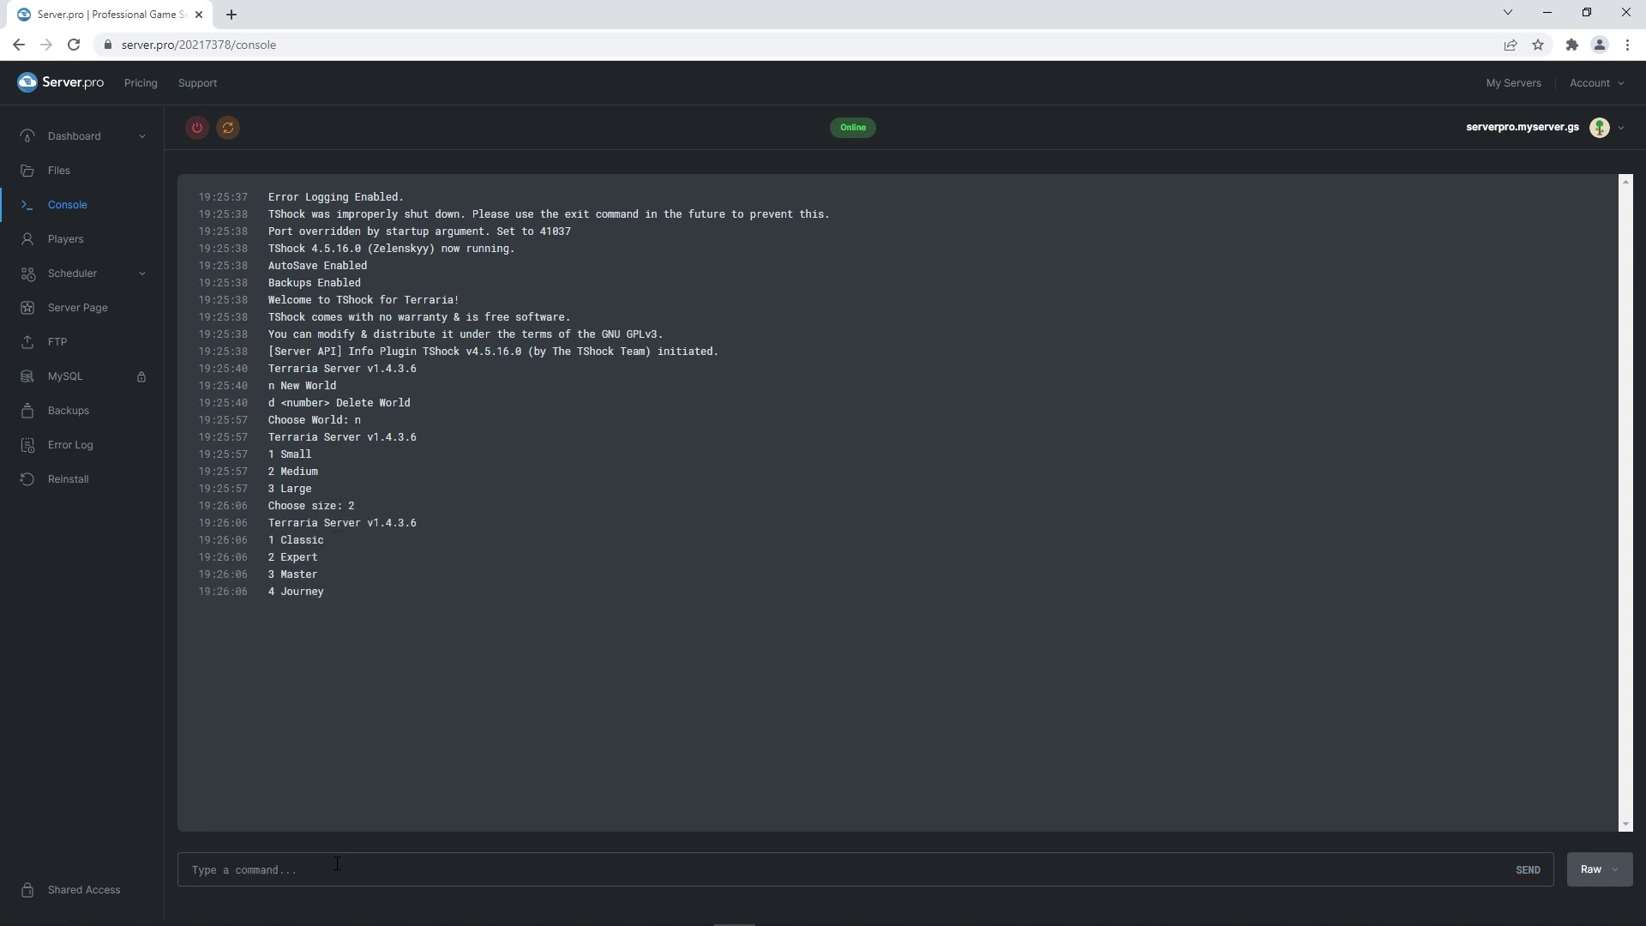
# Submit Classic difficulty (1) and Corrupt world evil (2), then power off the server.
pyautogui.write('1')
pyautogui.press('Return')
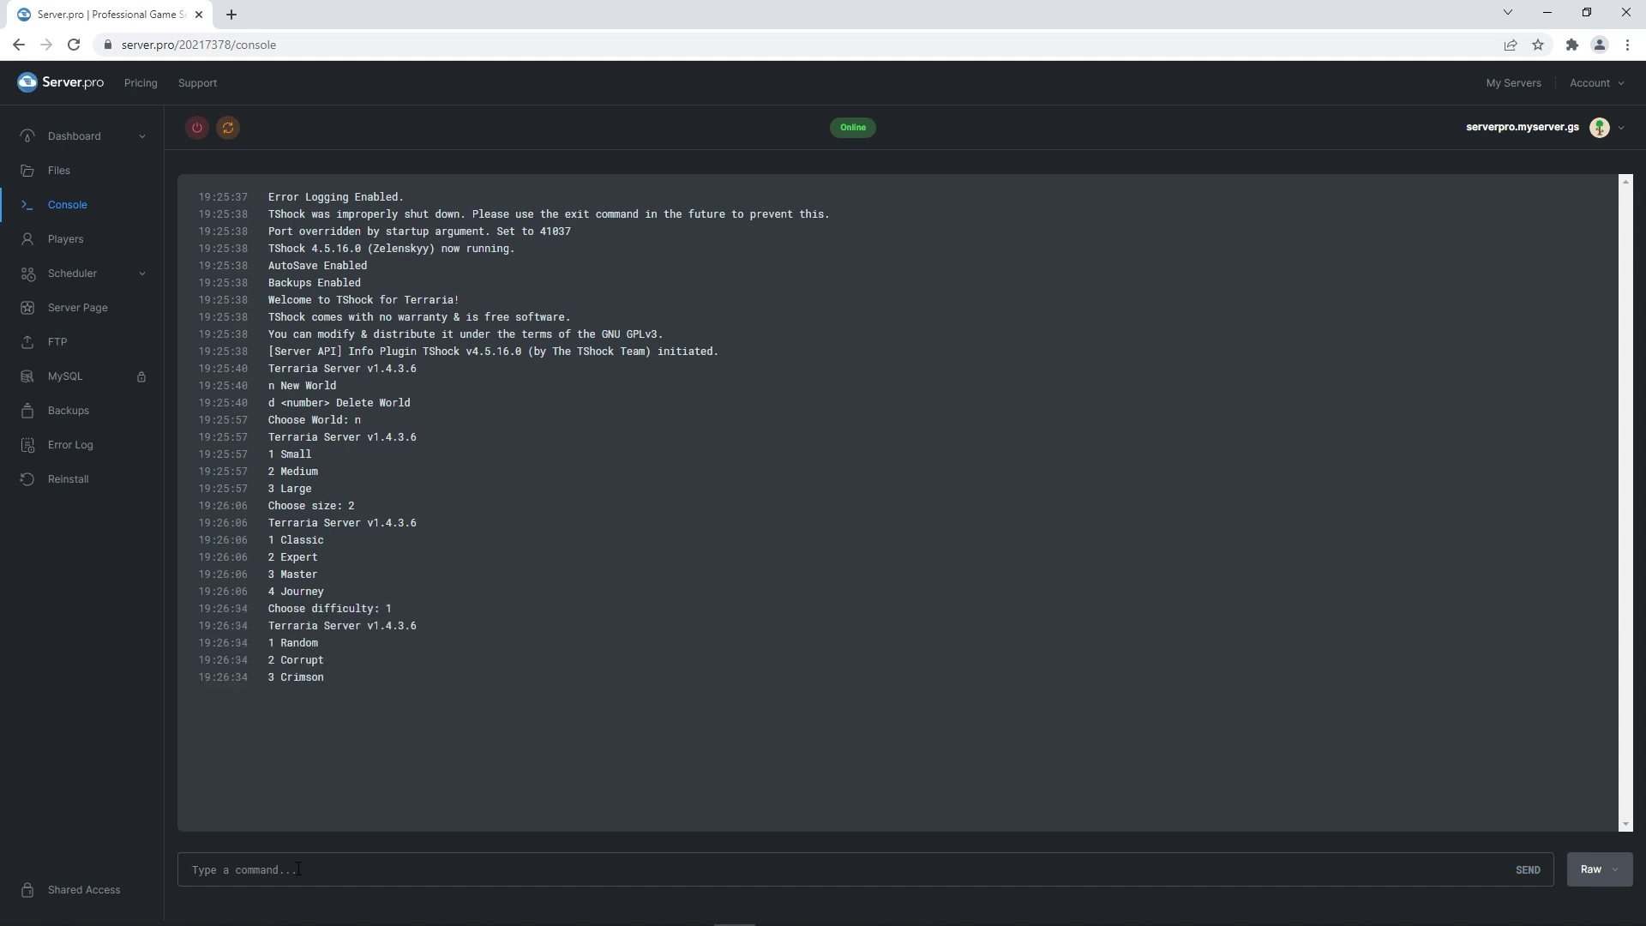
pyautogui.write('2')
pyautogui.press('Return')
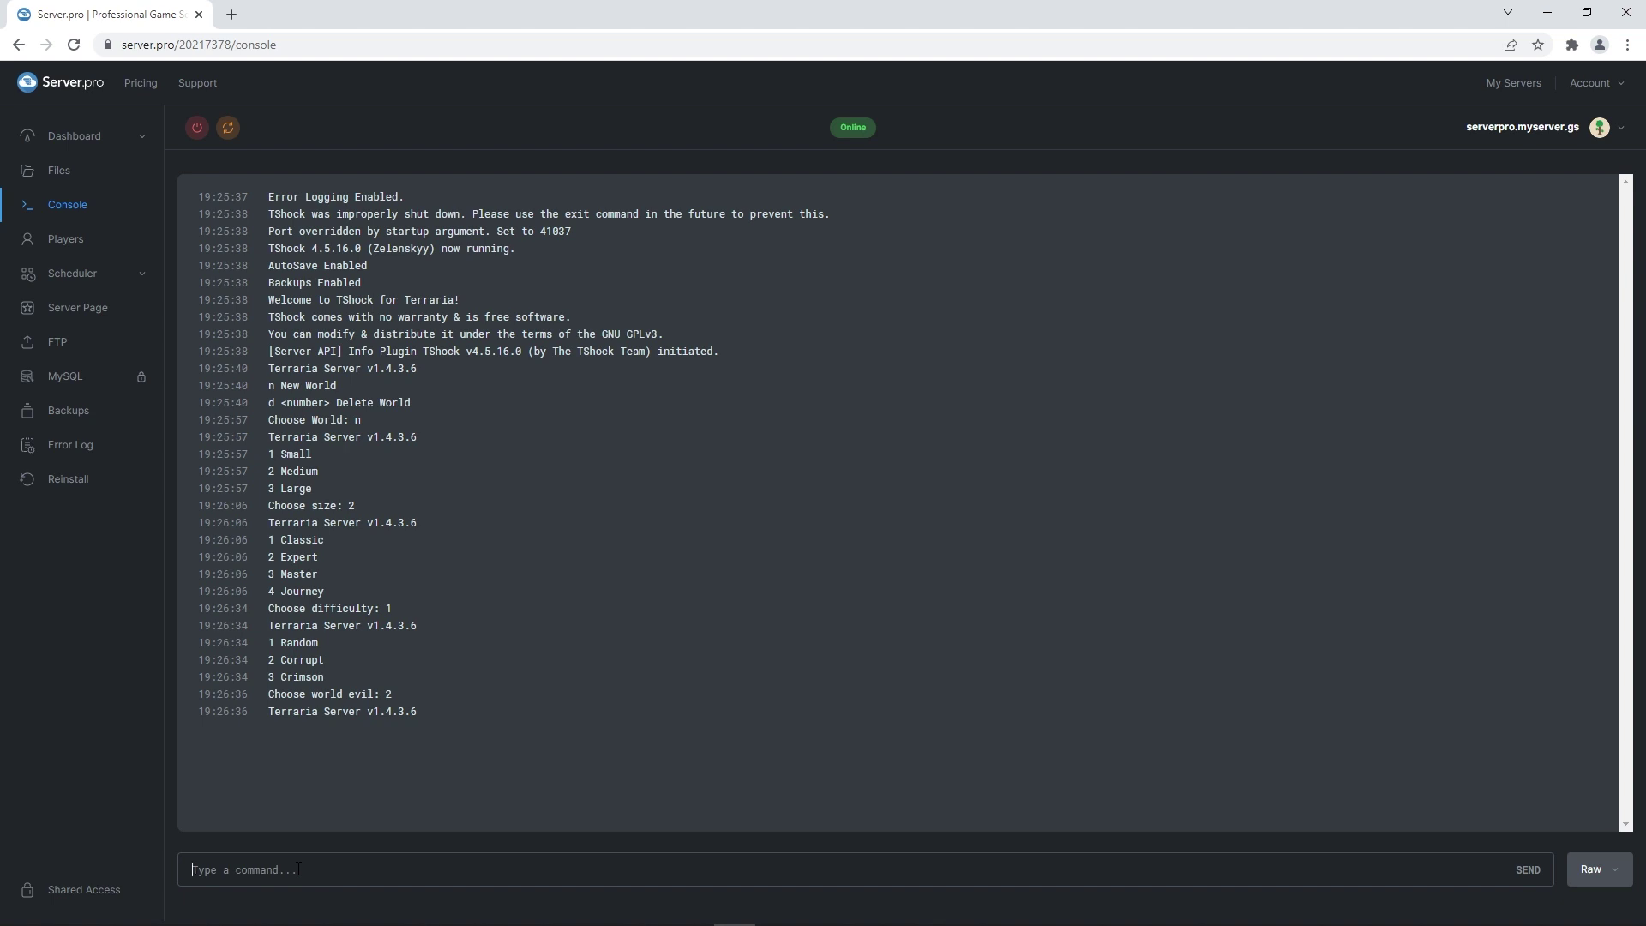
pyautogui.click(196, 129)
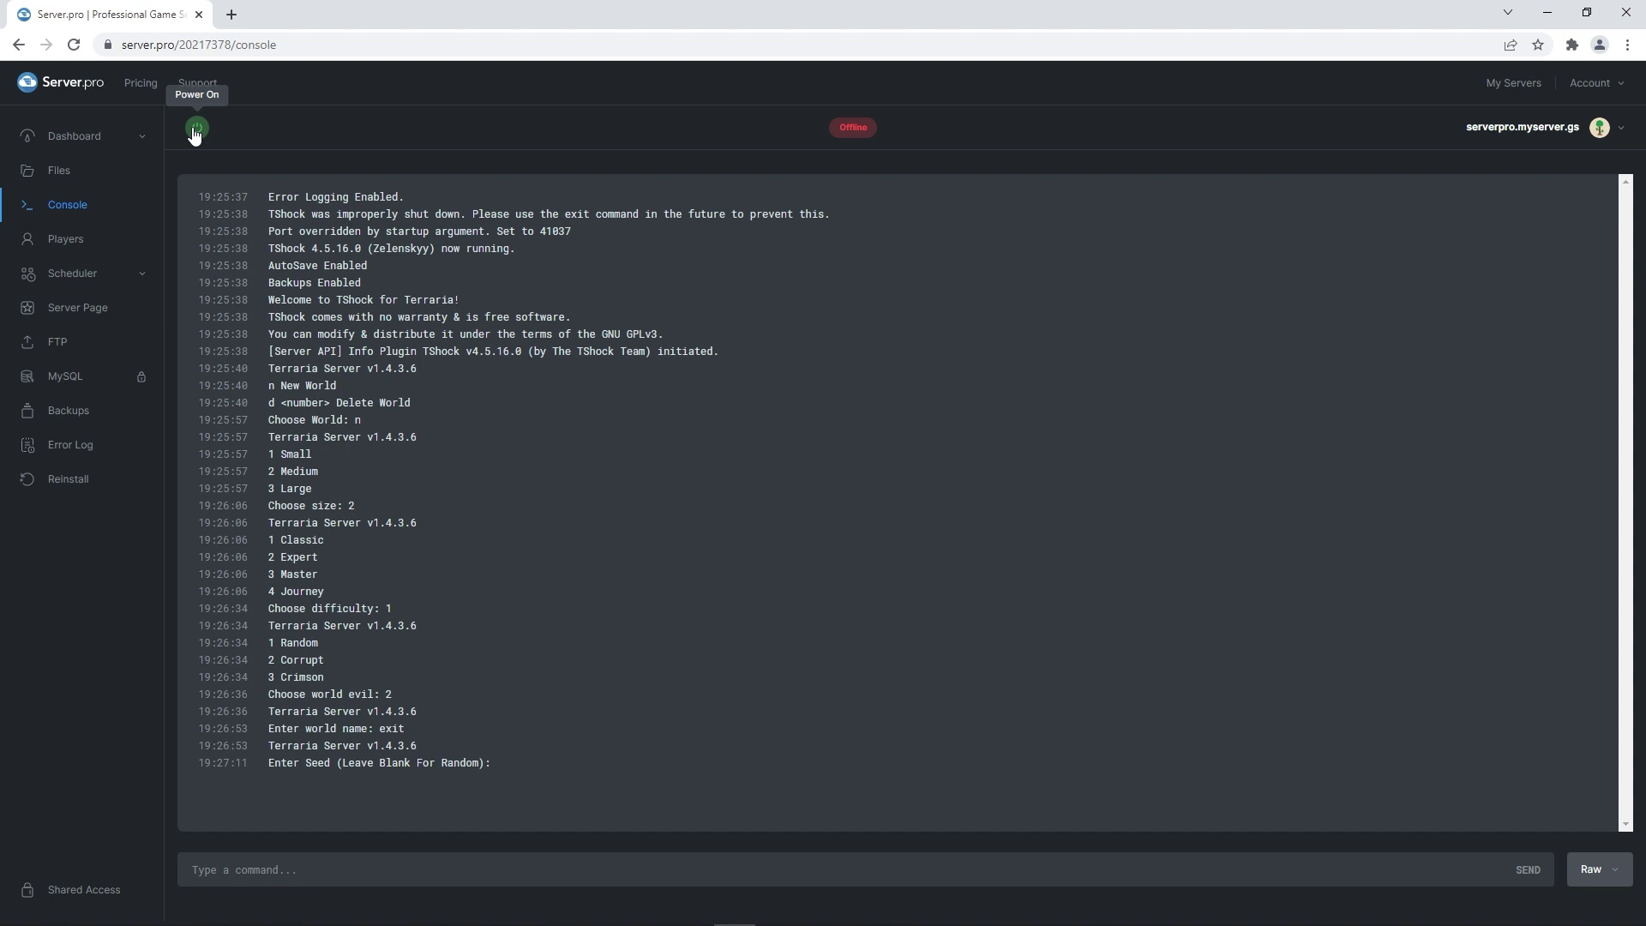
# Open terraria.properties from the server's root file list.
pyautogui.click(62, 171)
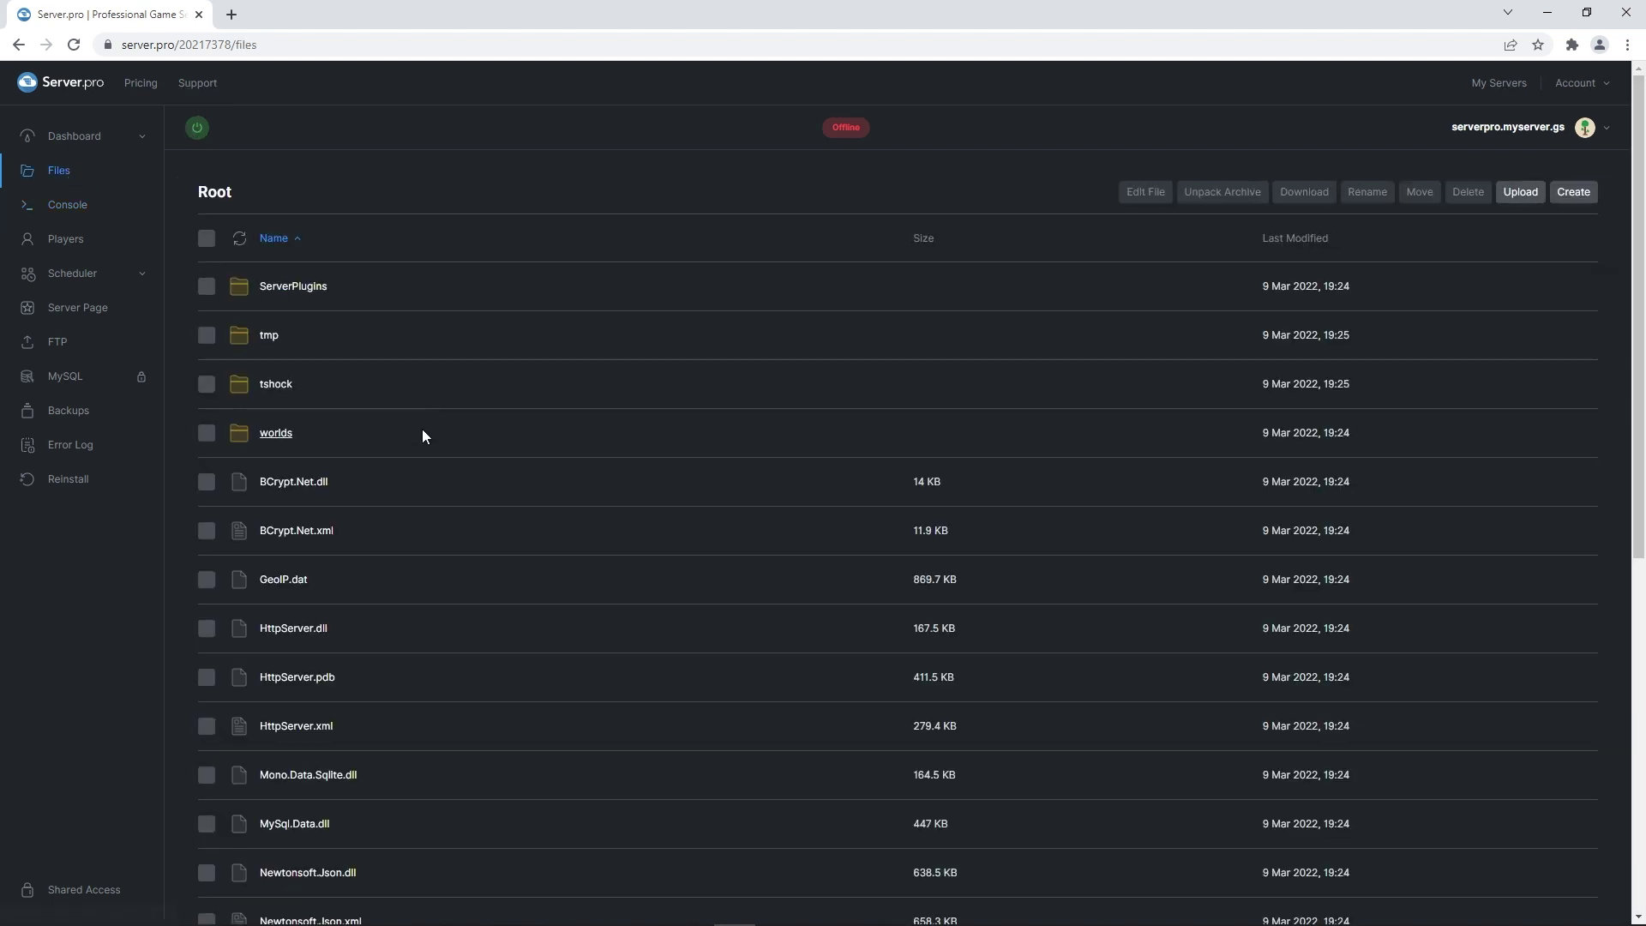
pyautogui.scroll(-7, 423, 430)
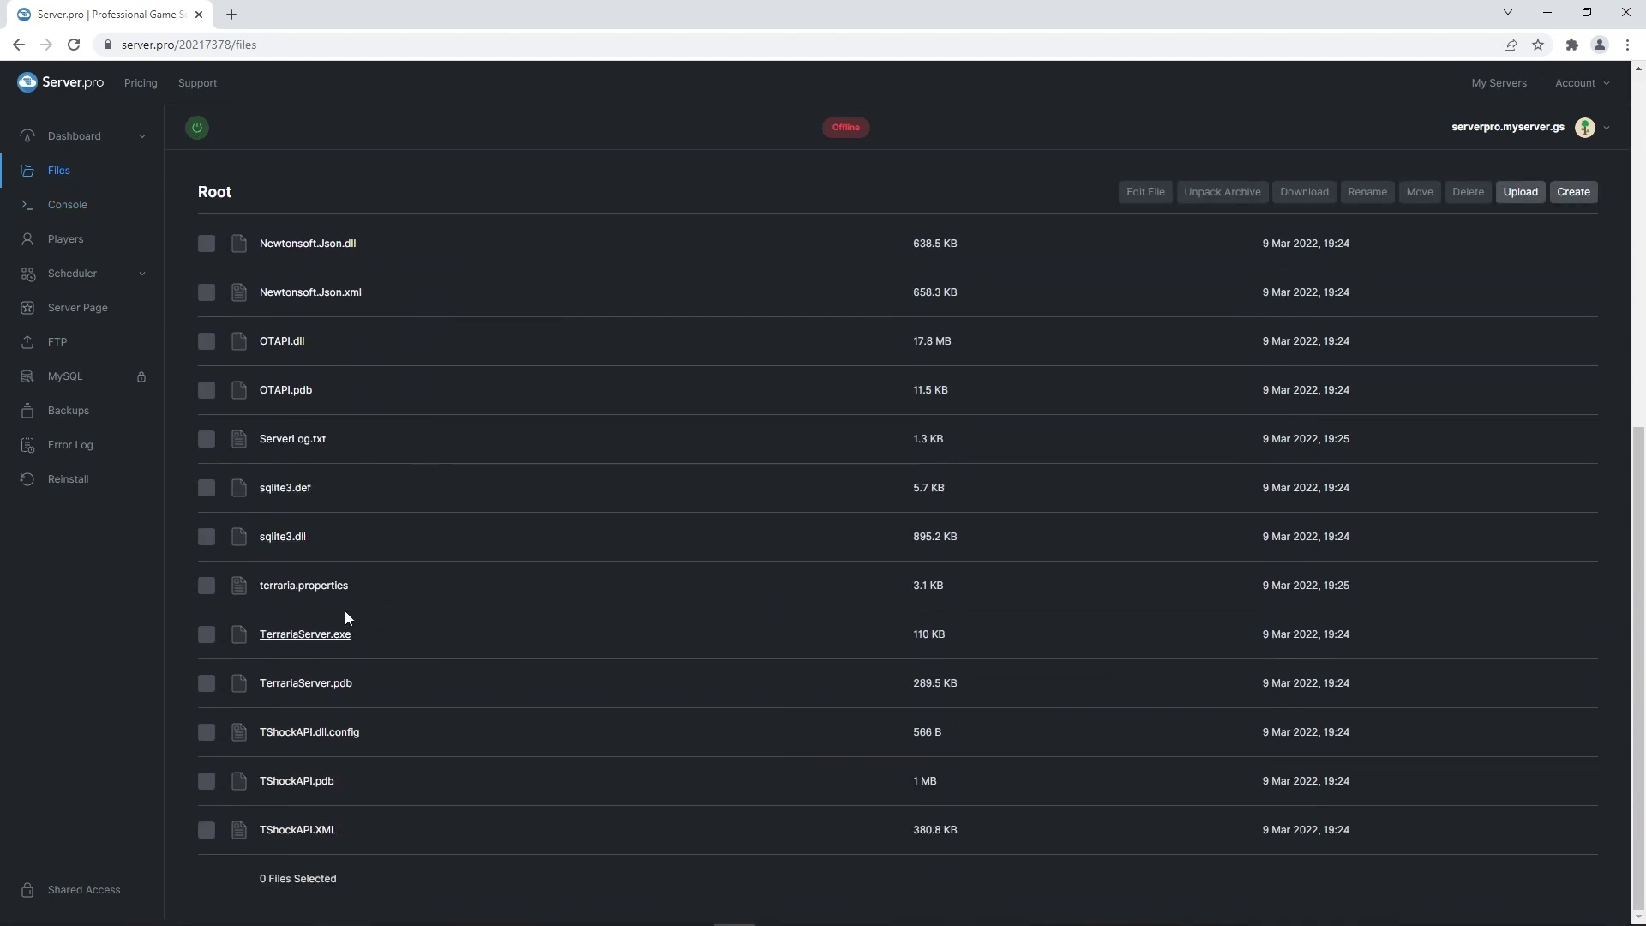
pyautogui.click(307, 586)
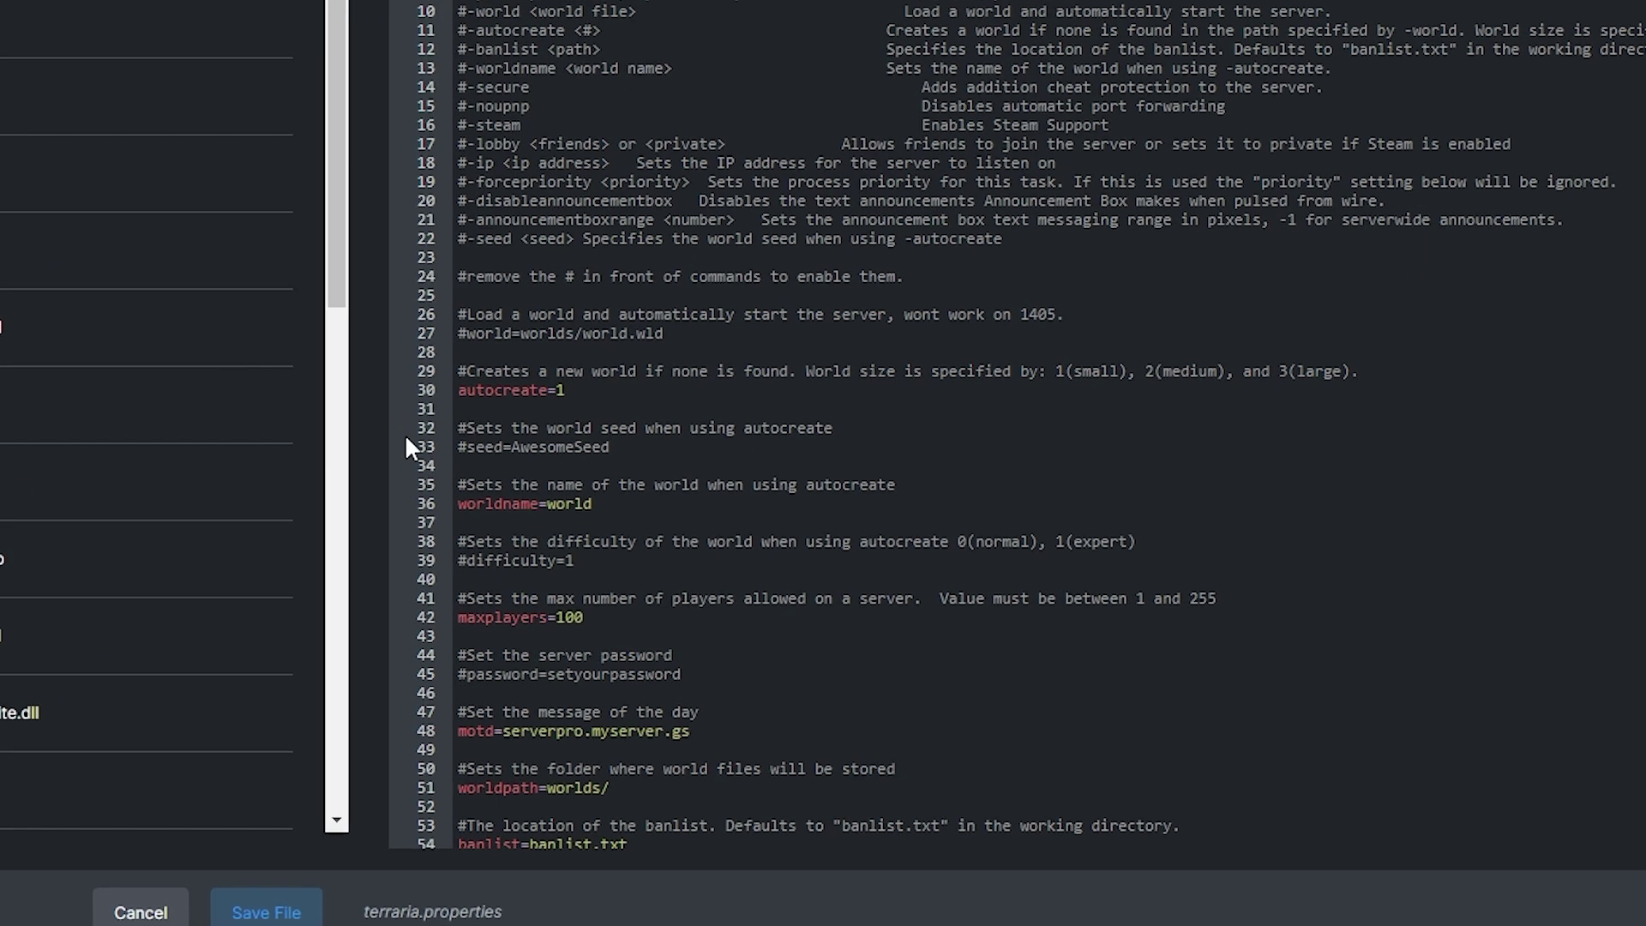
# Uncomment the world, seed and difficulty lines, blank the AwesomeSeed value, and save terraria.properties.
pyautogui.click(424, 268)
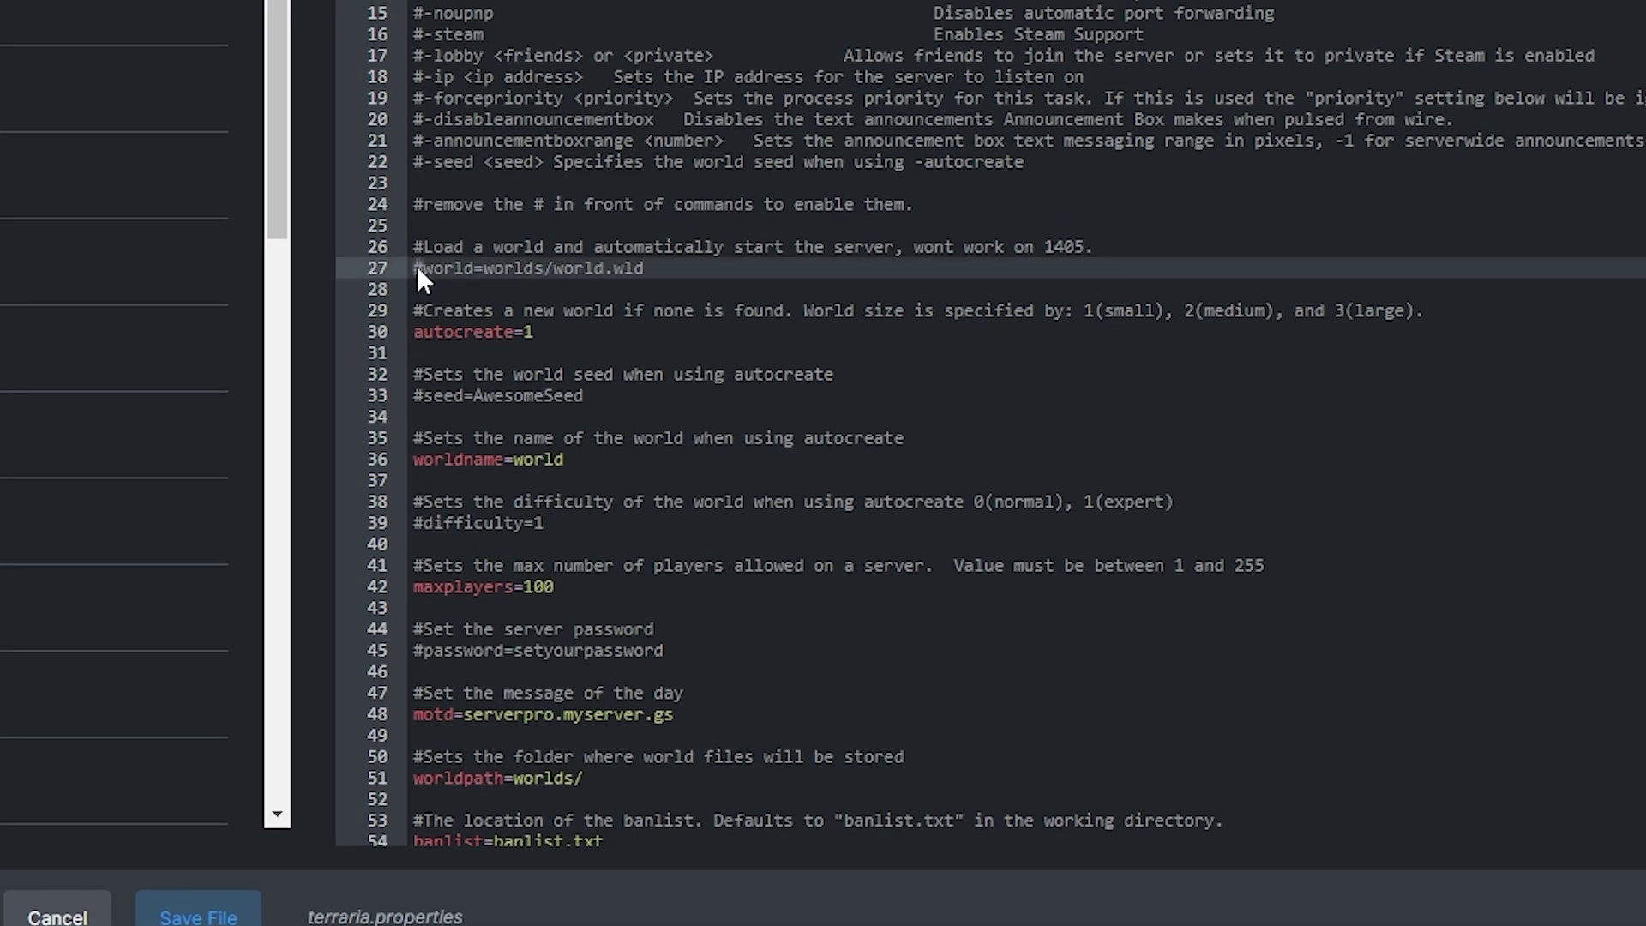
pyautogui.press('BackSpace')
pyautogui.click(422, 397)
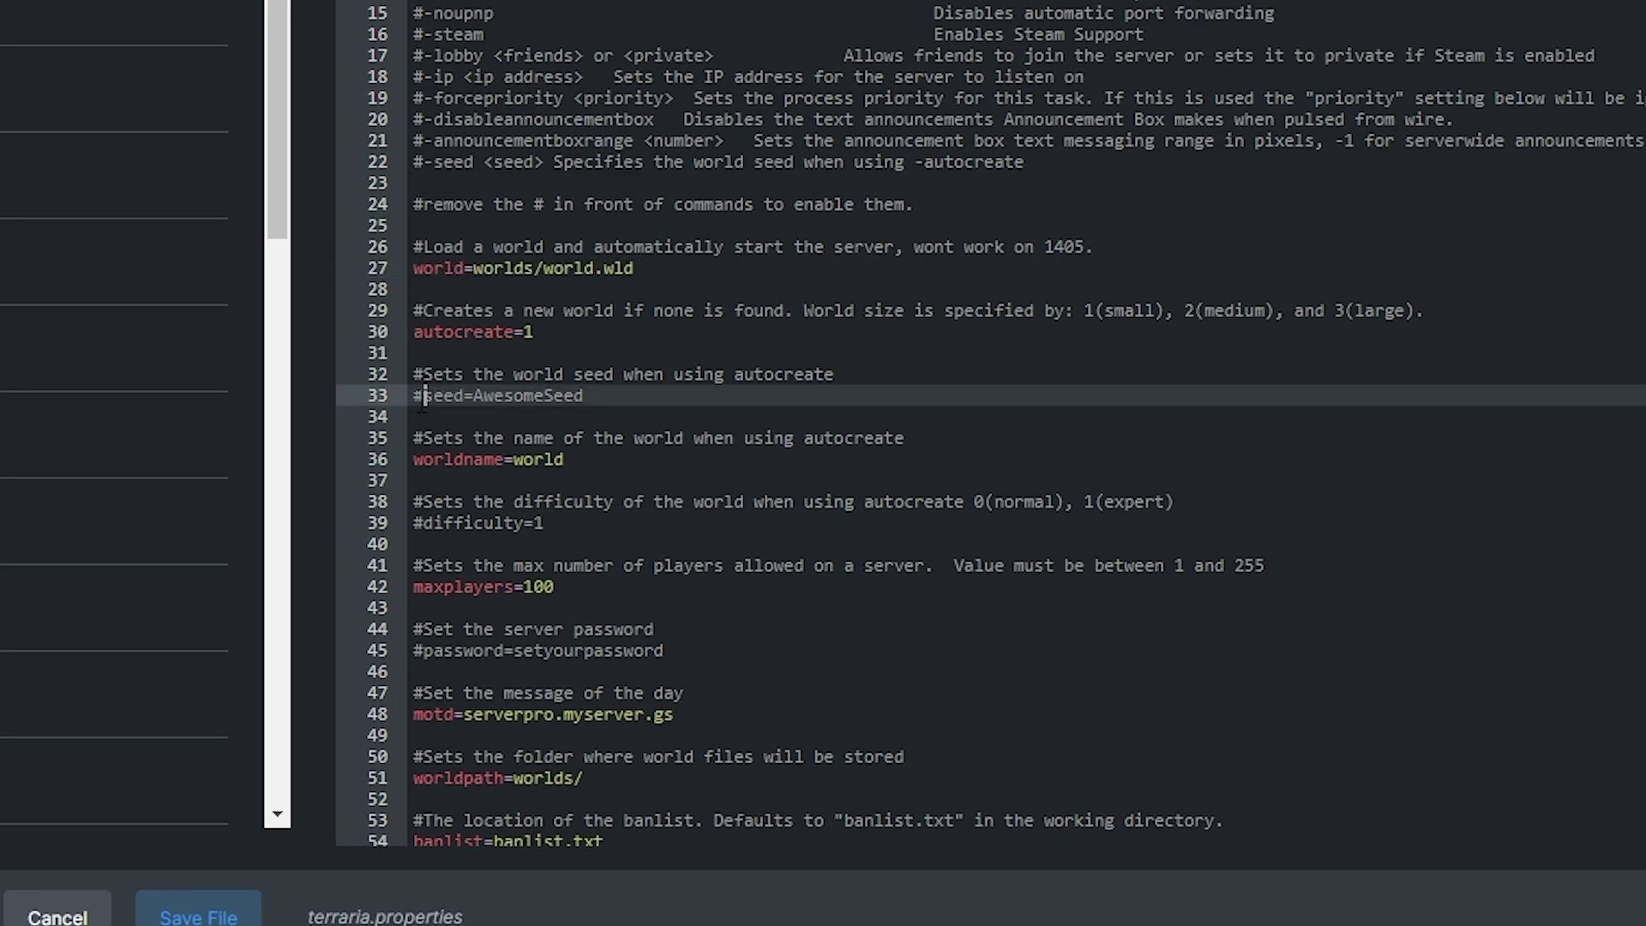
pyautogui.press('BackSpace')
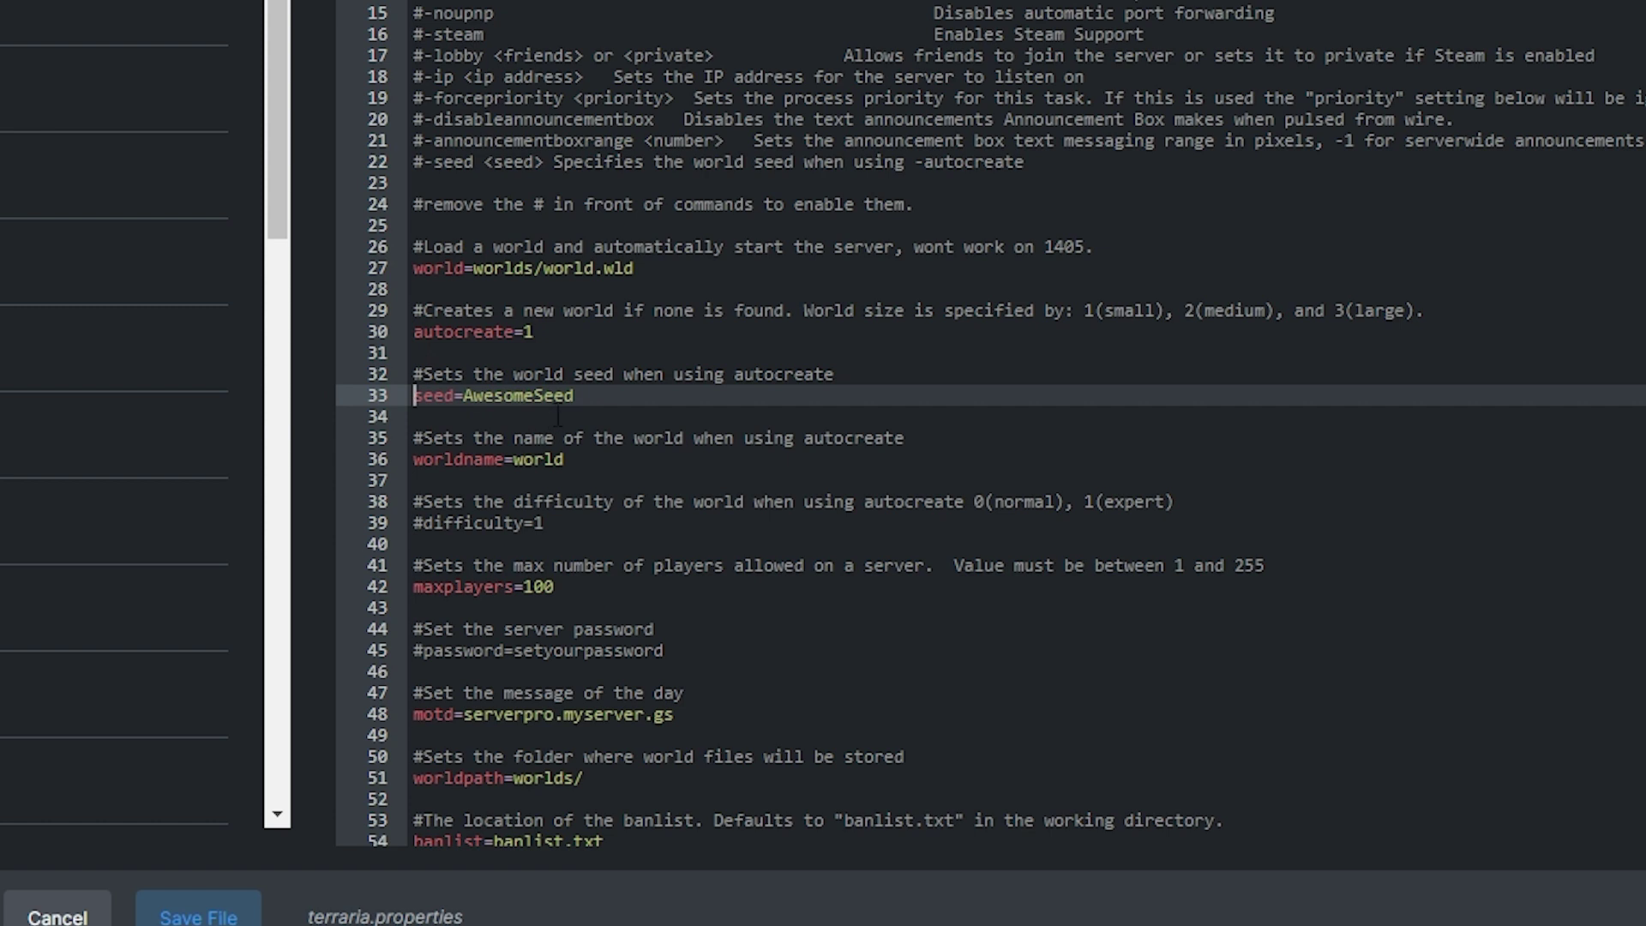
pyautogui.doubleClick(513, 397)
pyautogui.press('BackSpace')
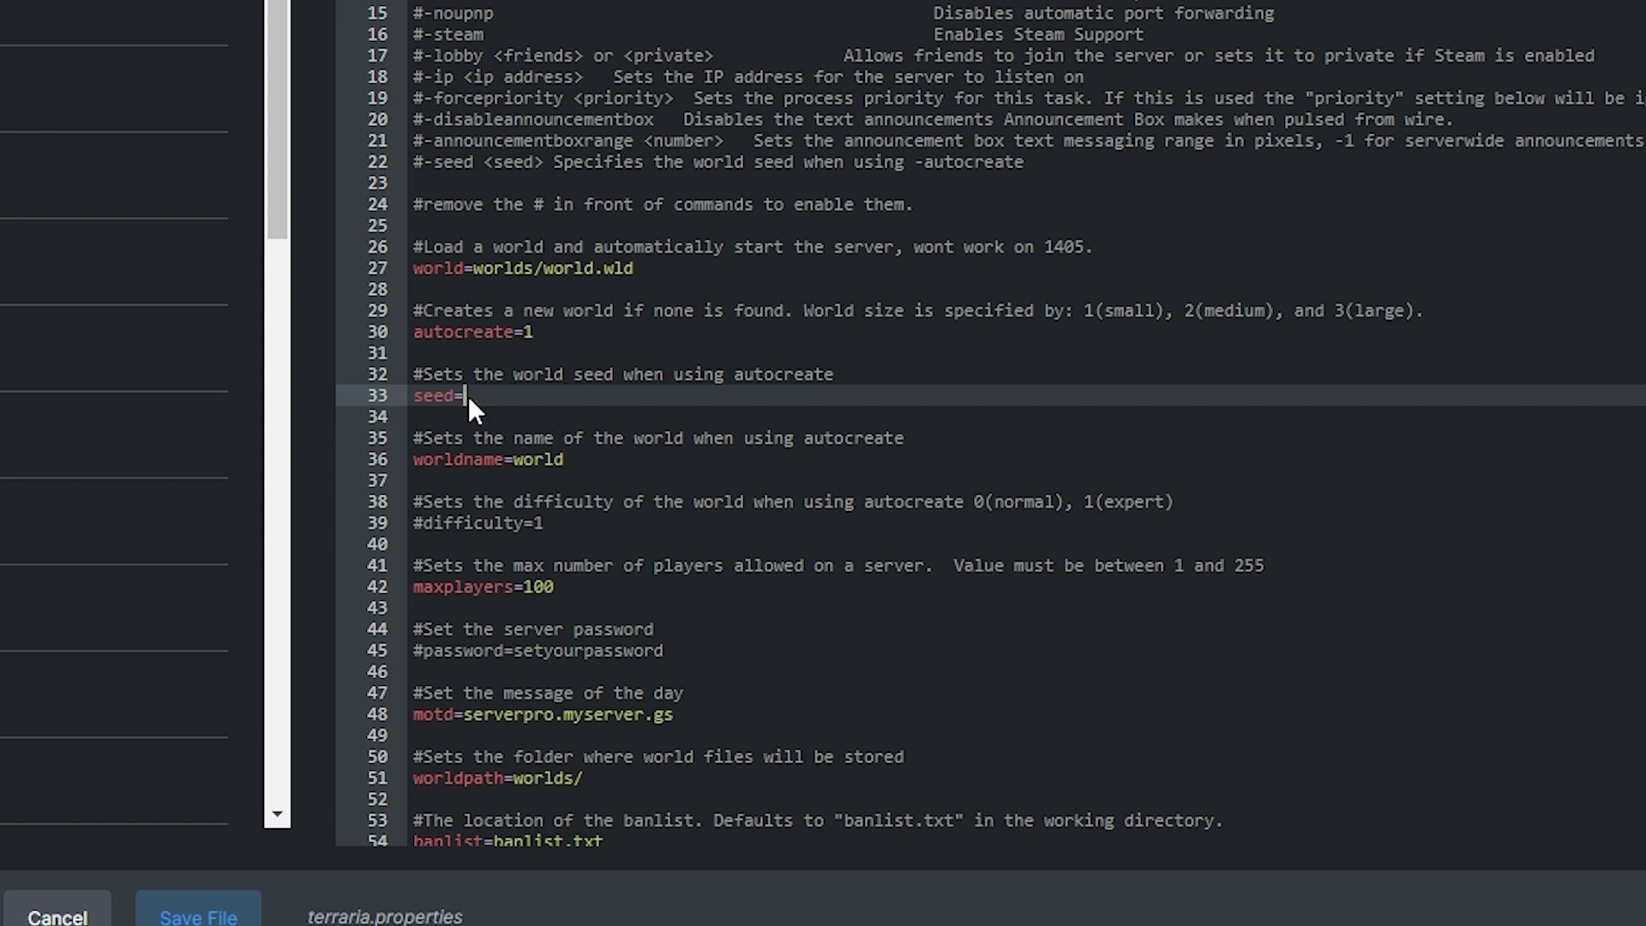
pyautogui.click(420, 523)
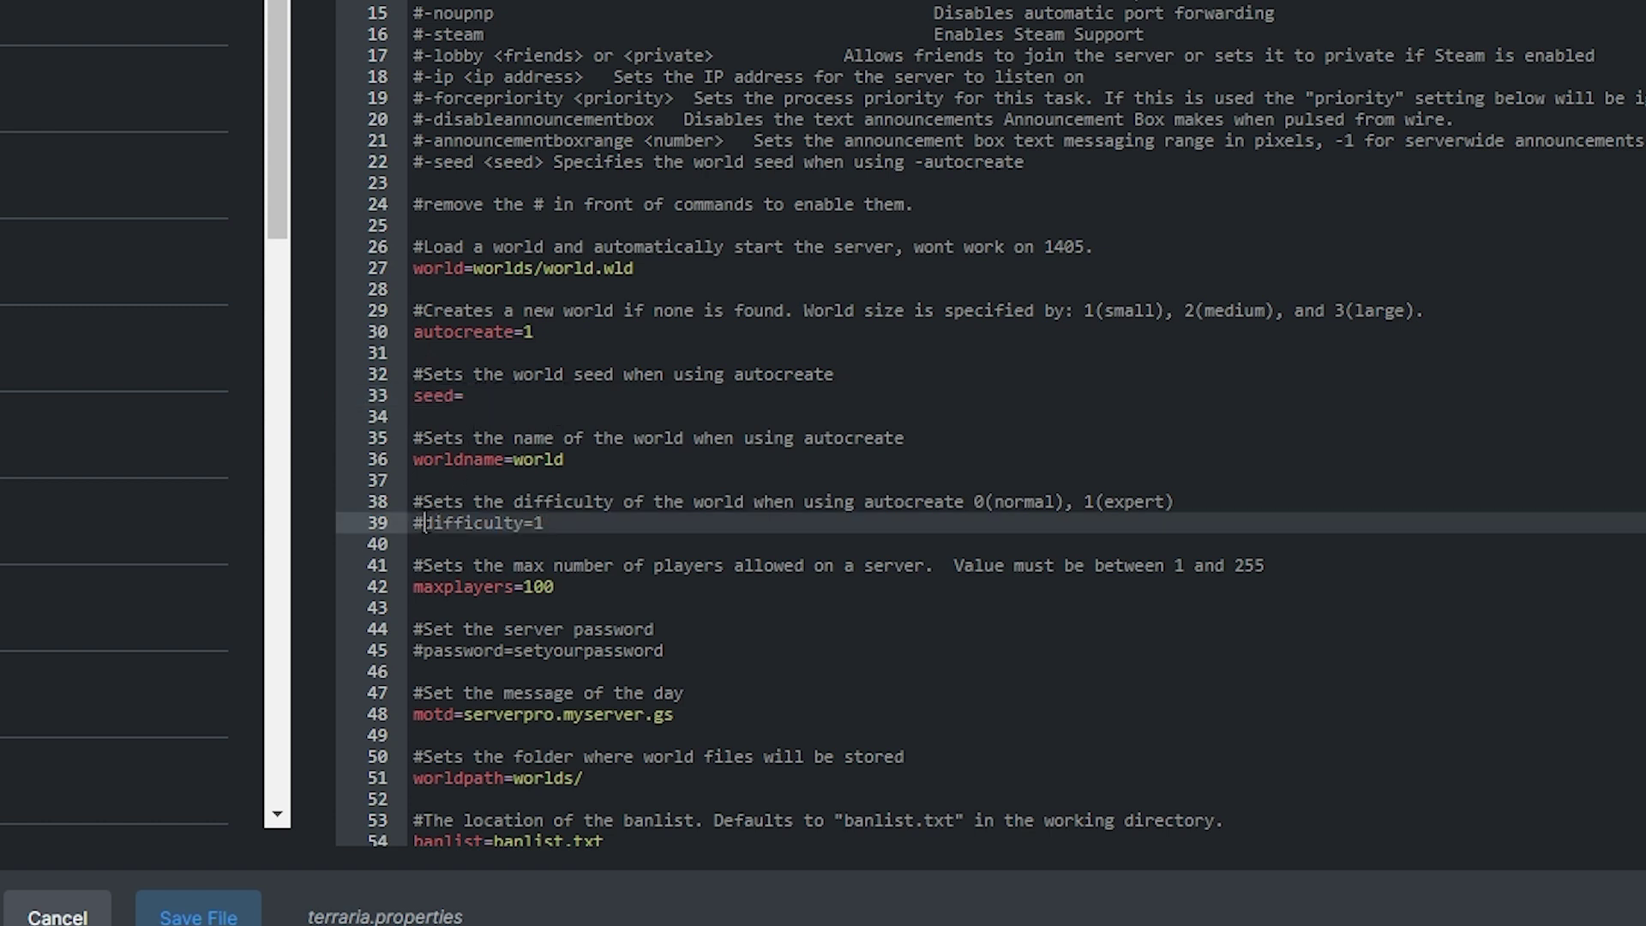
pyautogui.press('BackSpace')
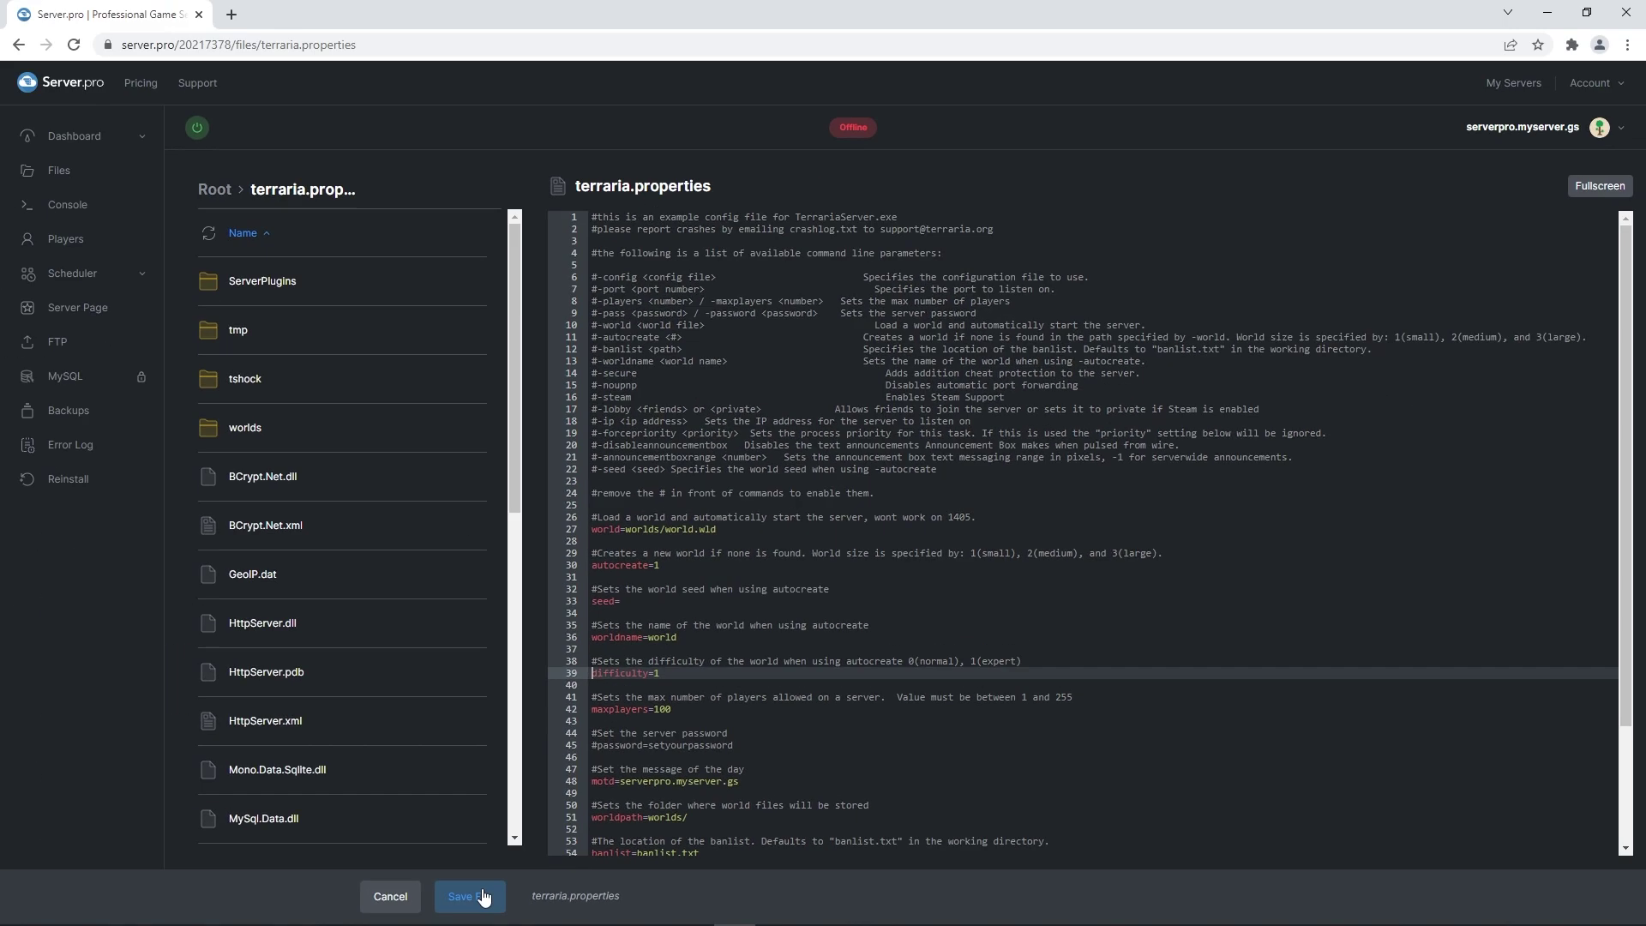
pyautogui.click(469, 895)
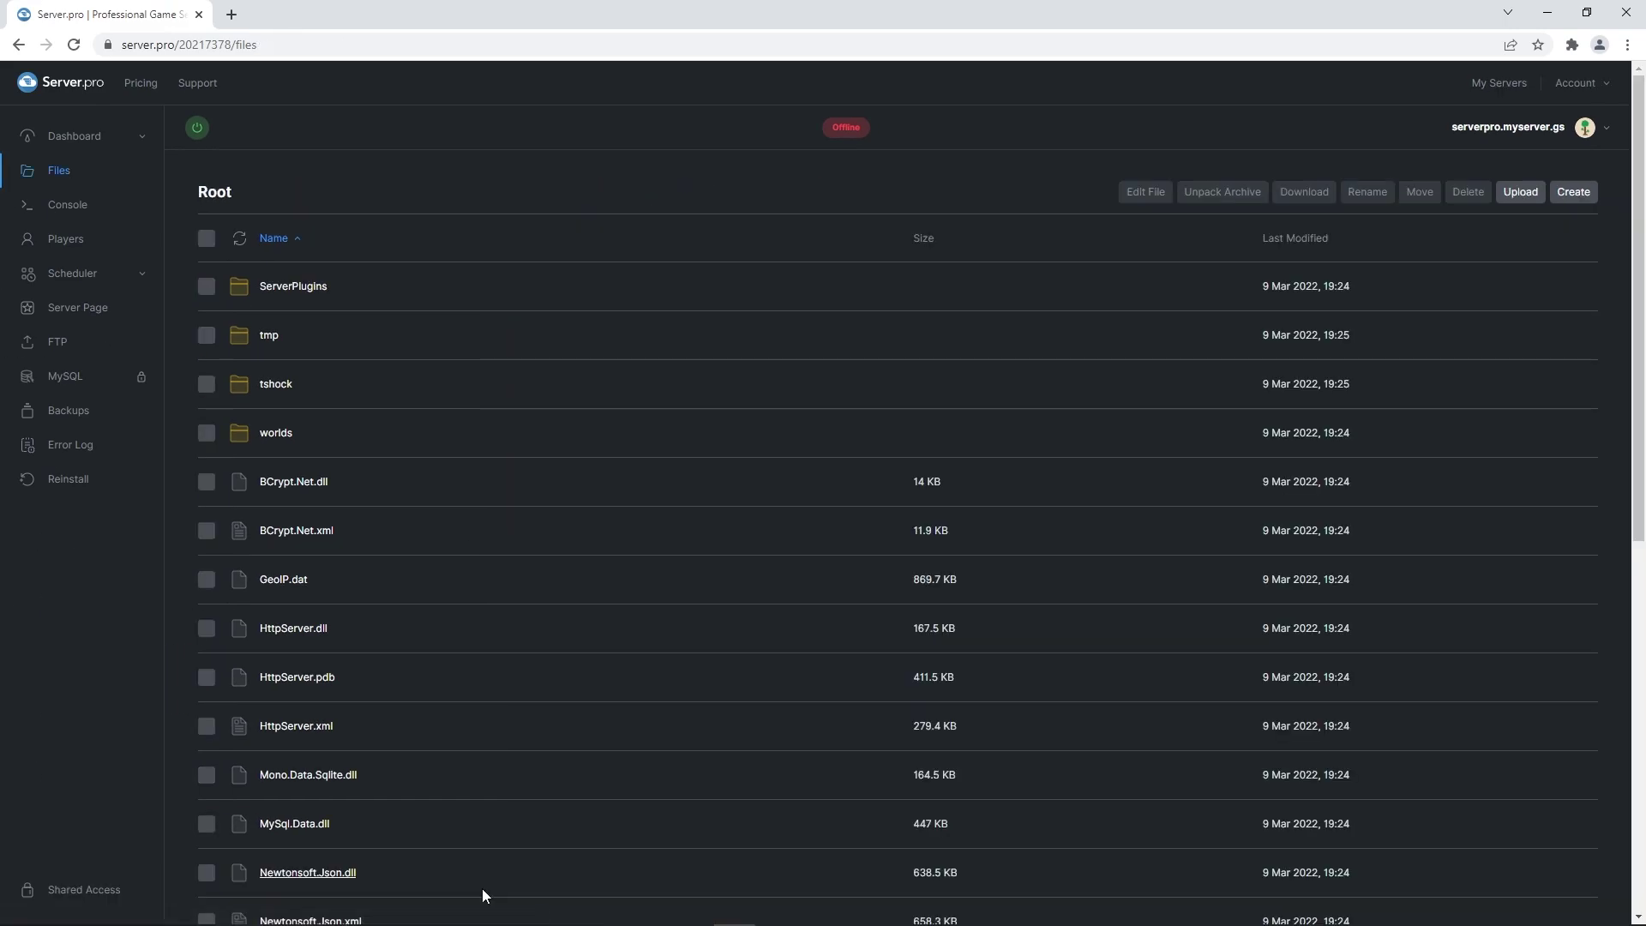
# Start the server again from the Console page to generate the new world.
pyautogui.click(115, 208)
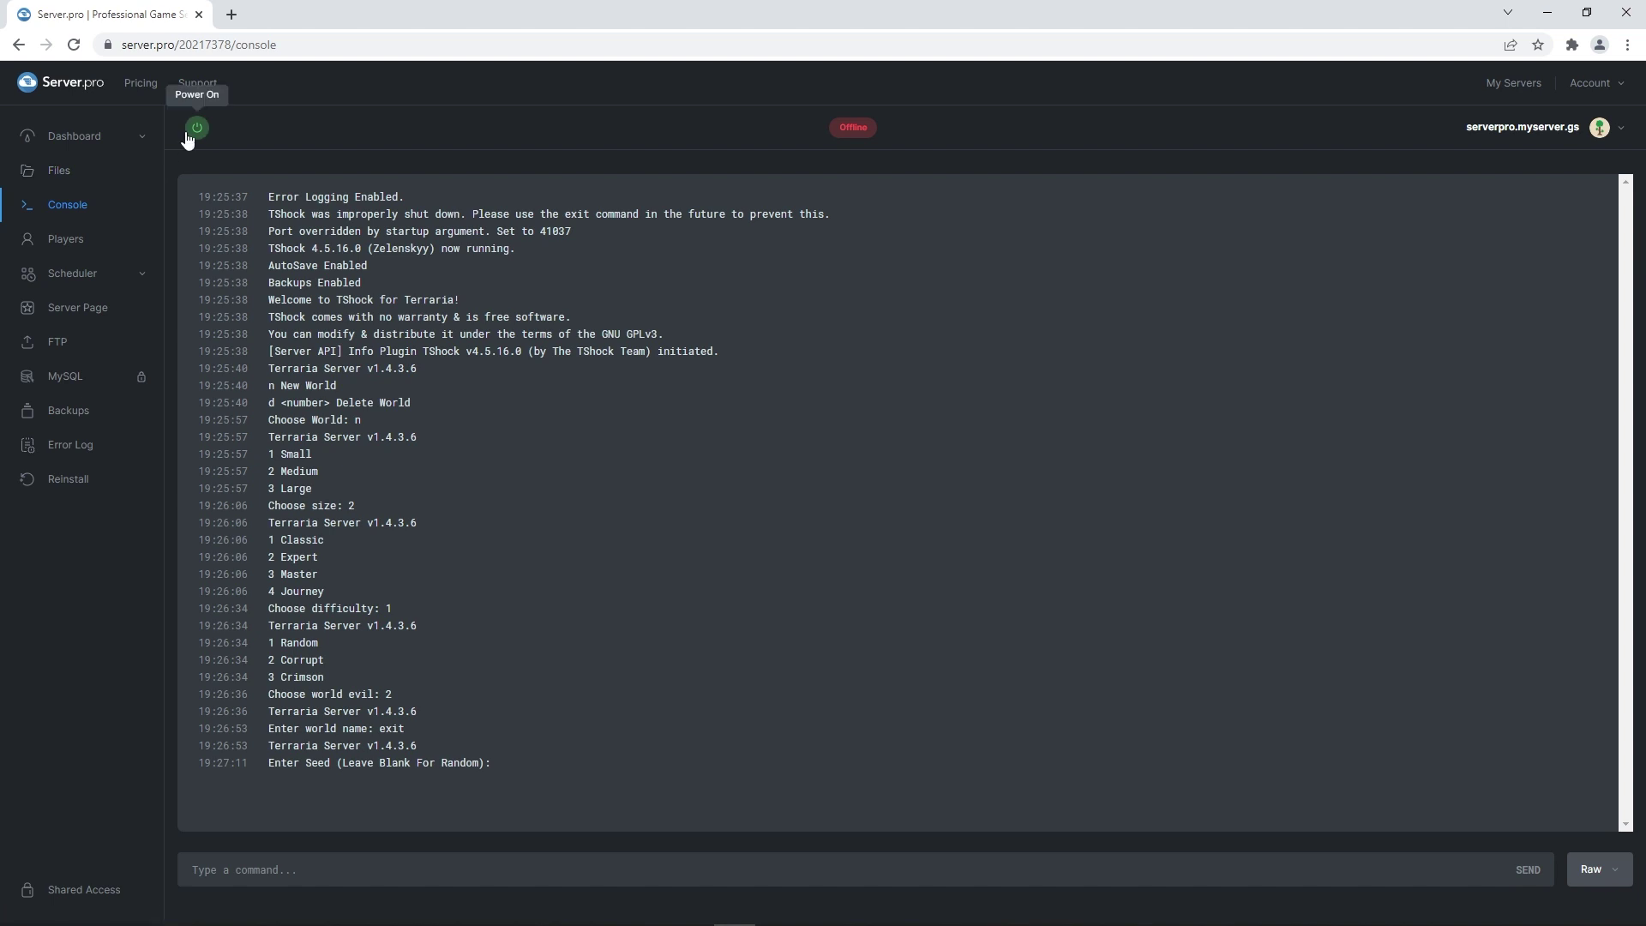
pyautogui.click(193, 135)
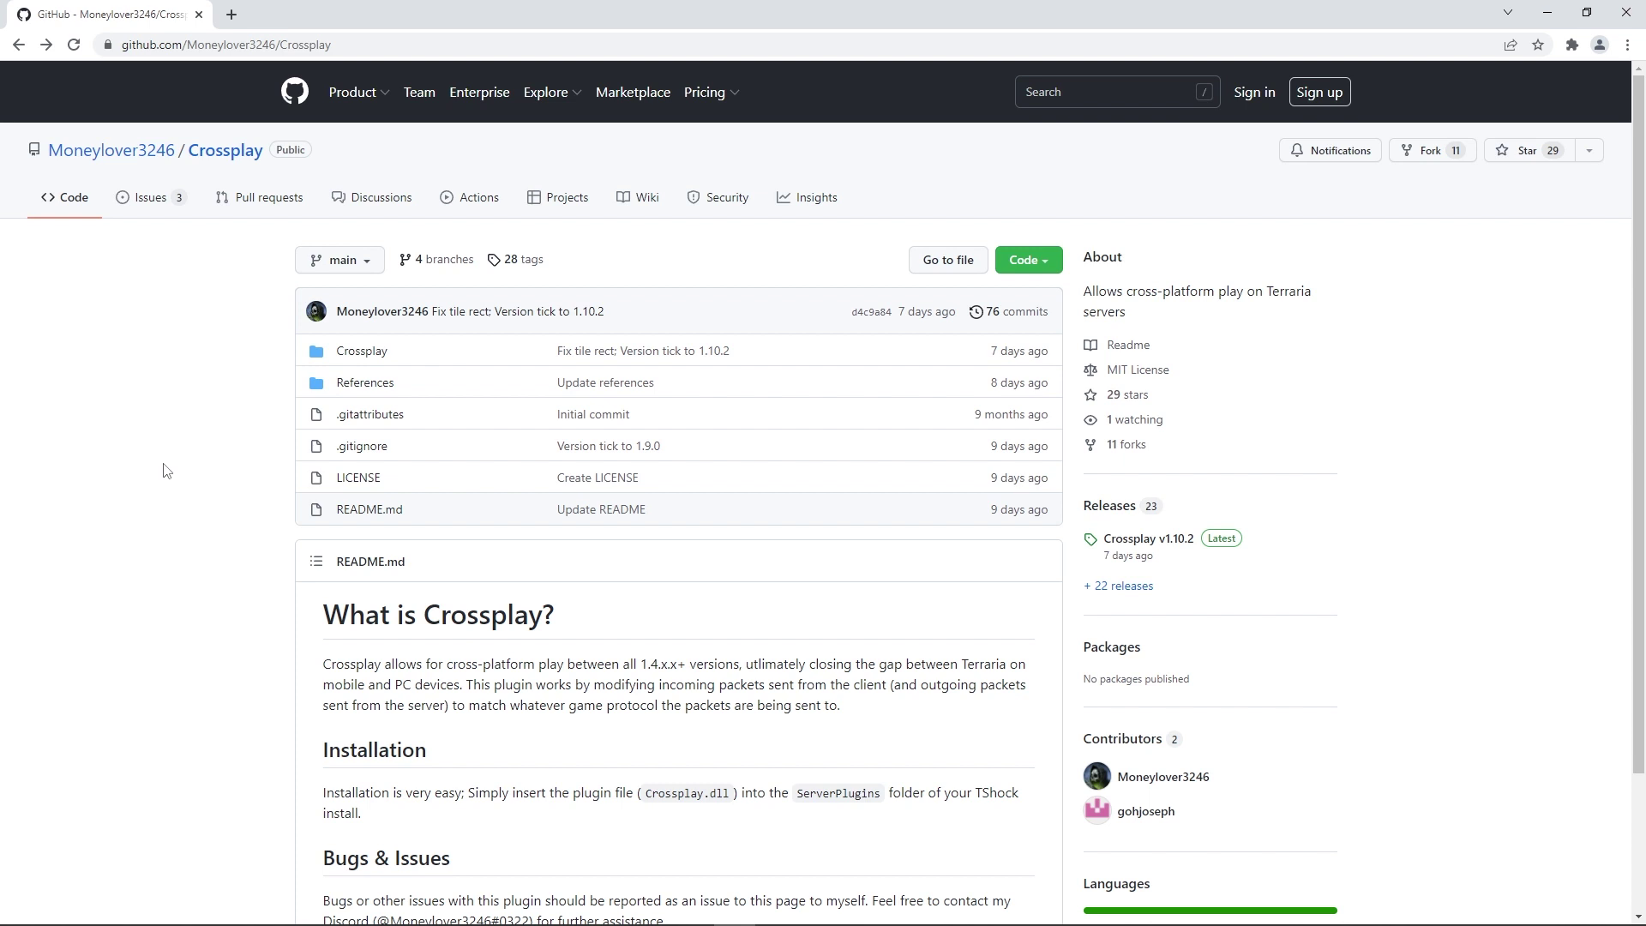
# Download Crossplay.dll from the v1.10.2 release and keep it despite the harmful-file warning.
pyautogui.click(1110, 508)
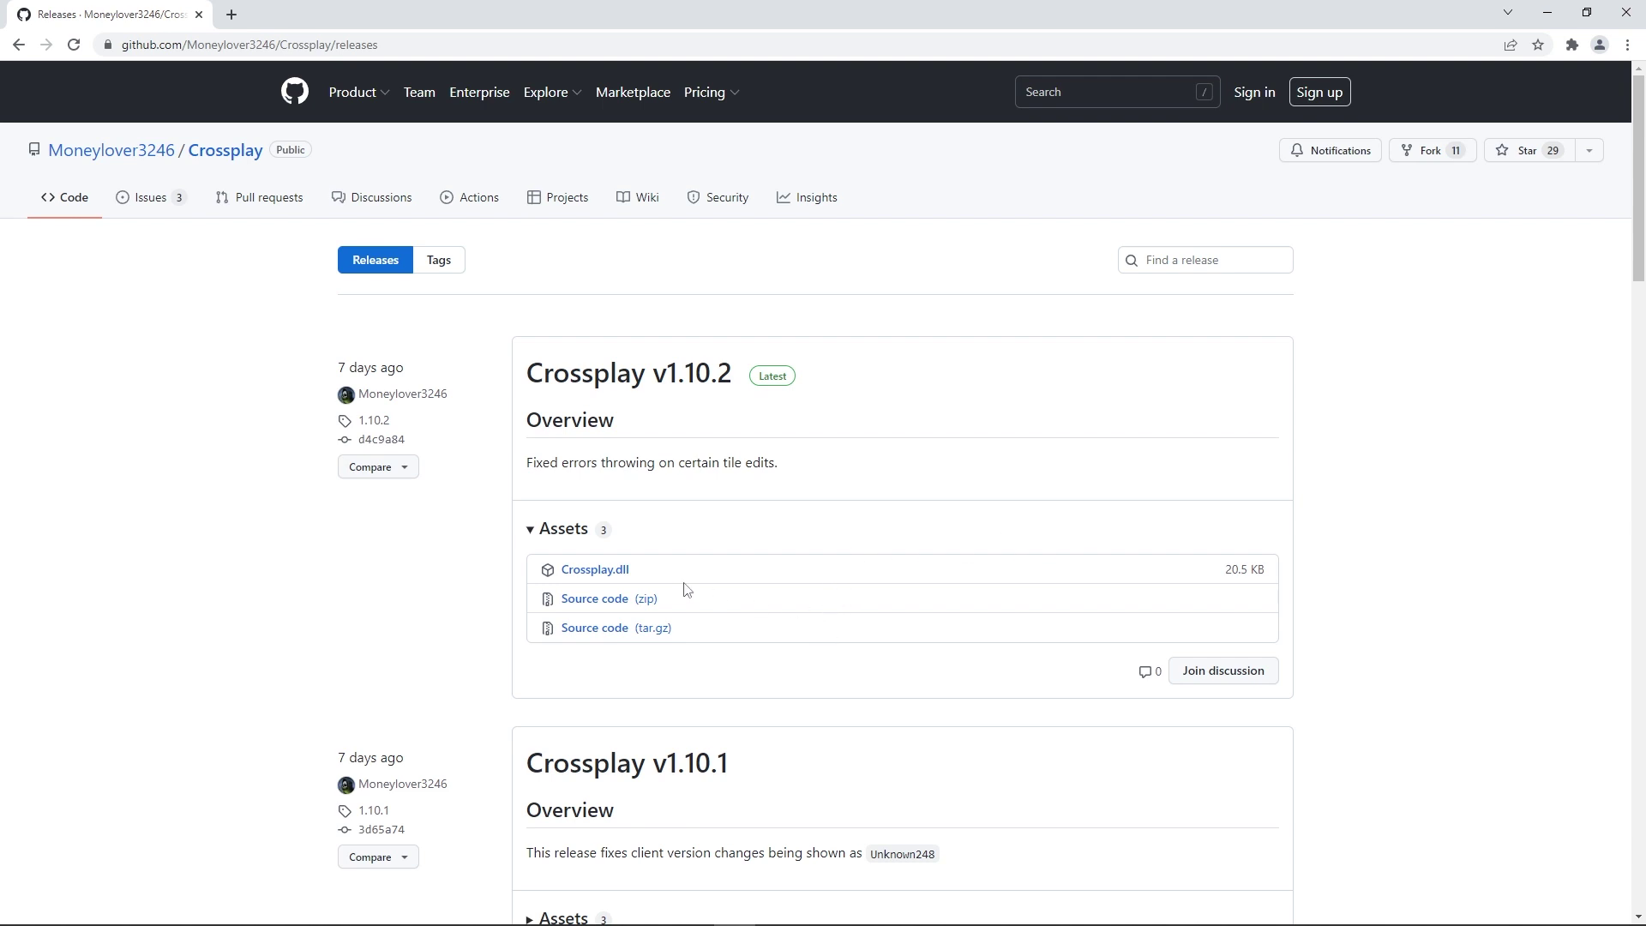
pyautogui.click(583, 572)
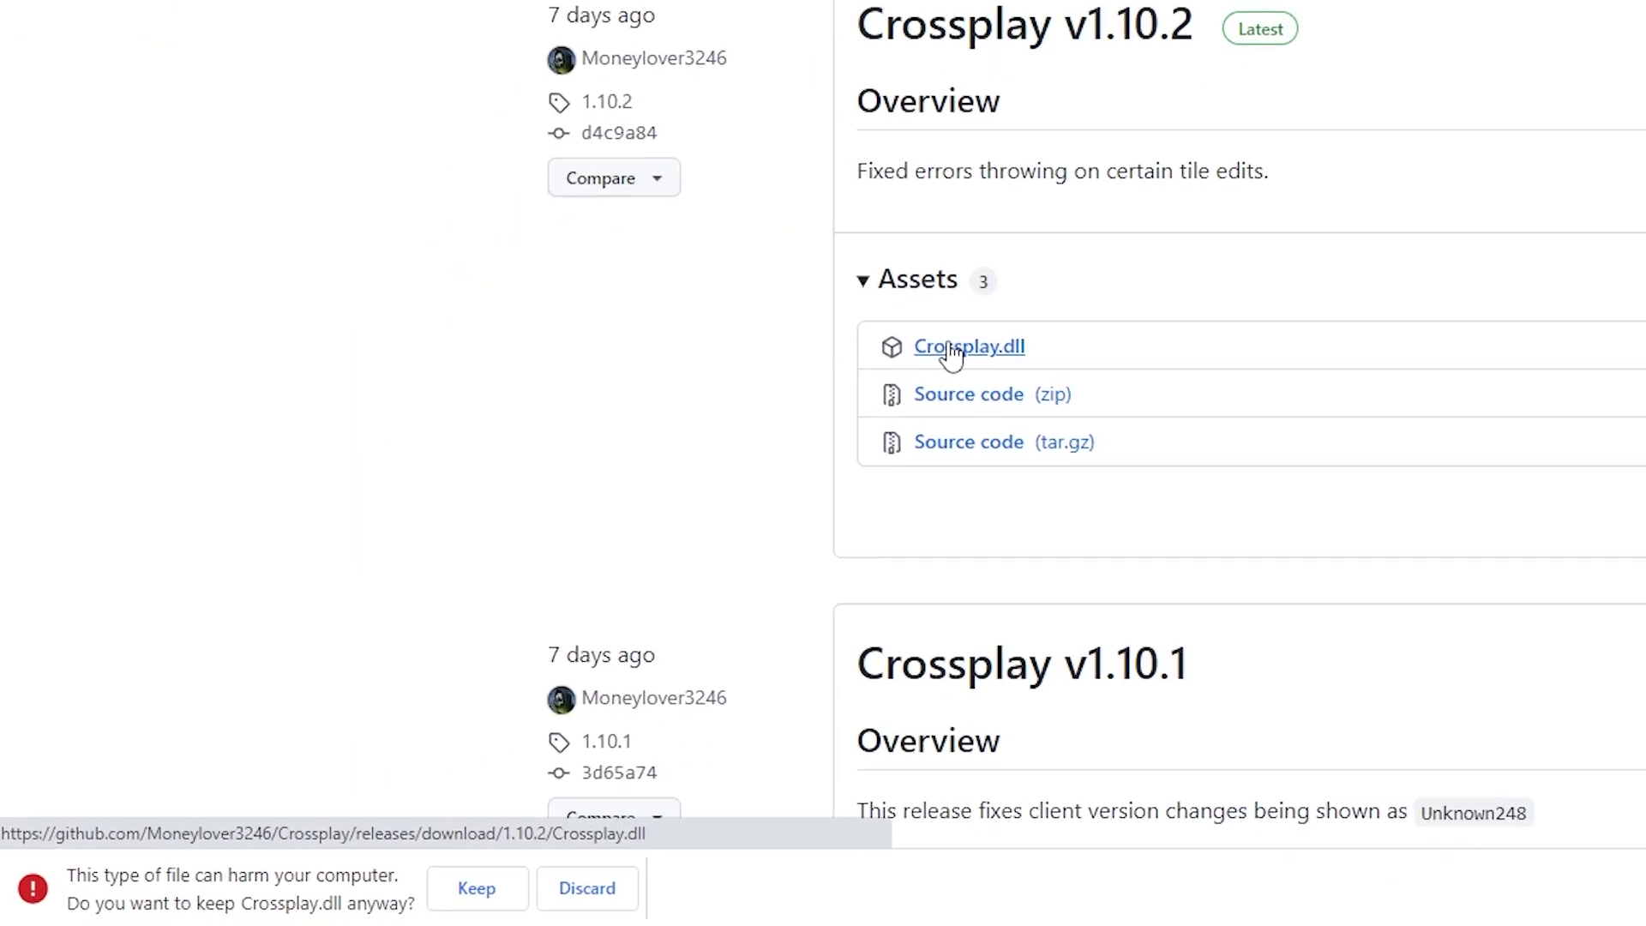
pyautogui.click(476, 888)
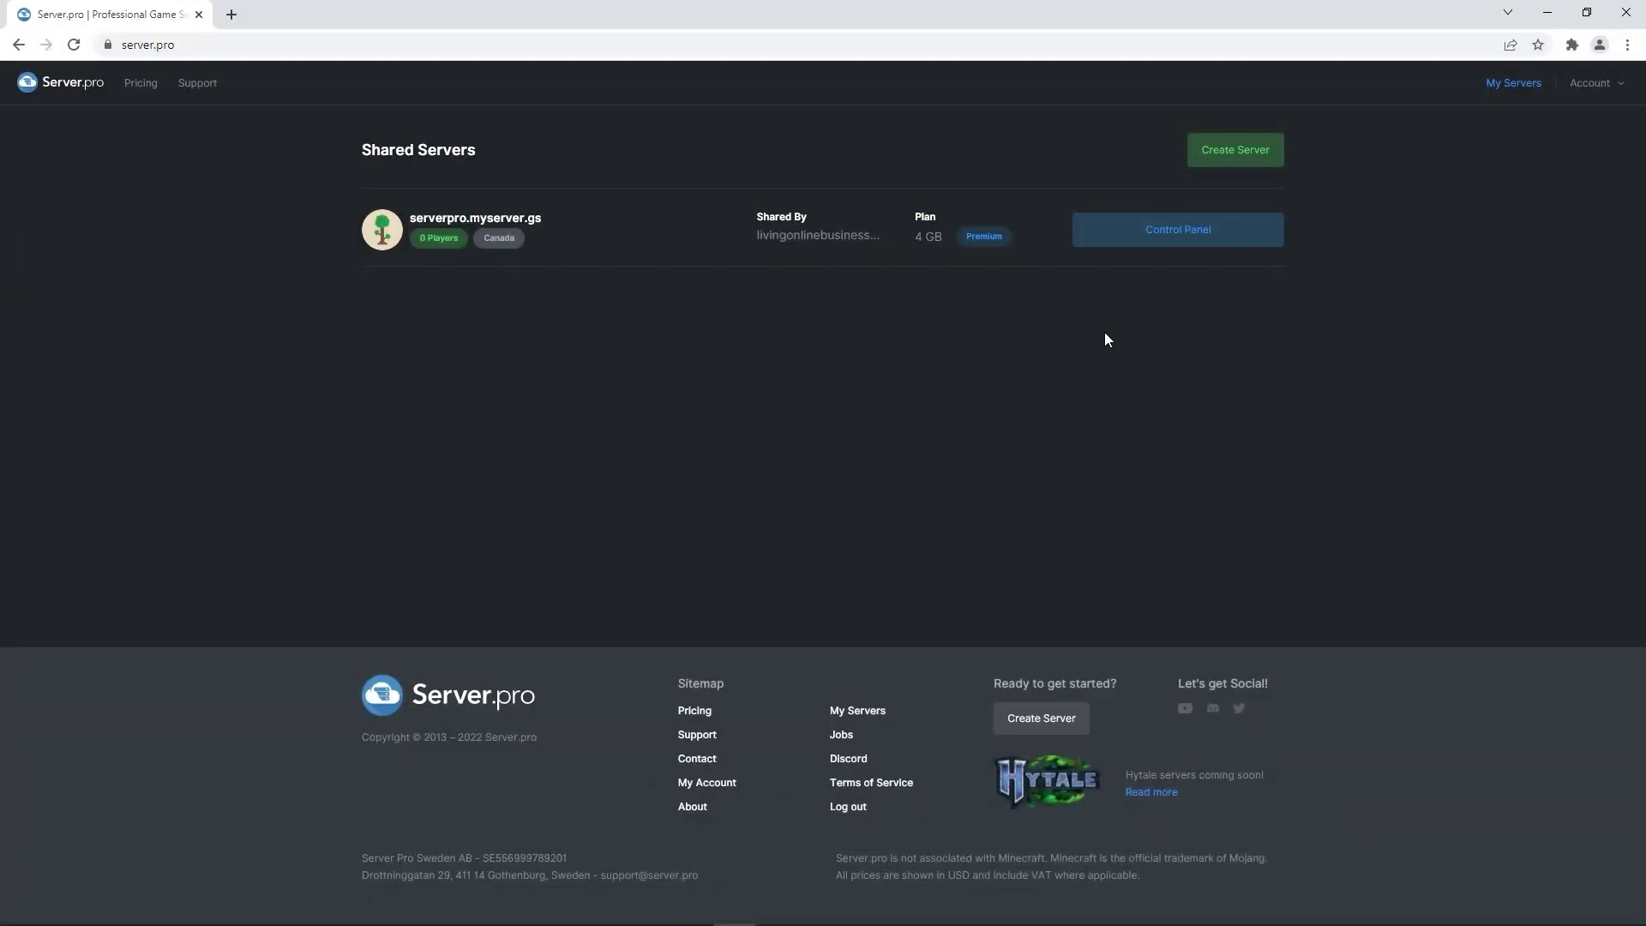
# Upload Crossplay.dll into the server's ServerPlugins folder.
pyautogui.click(1164, 241)
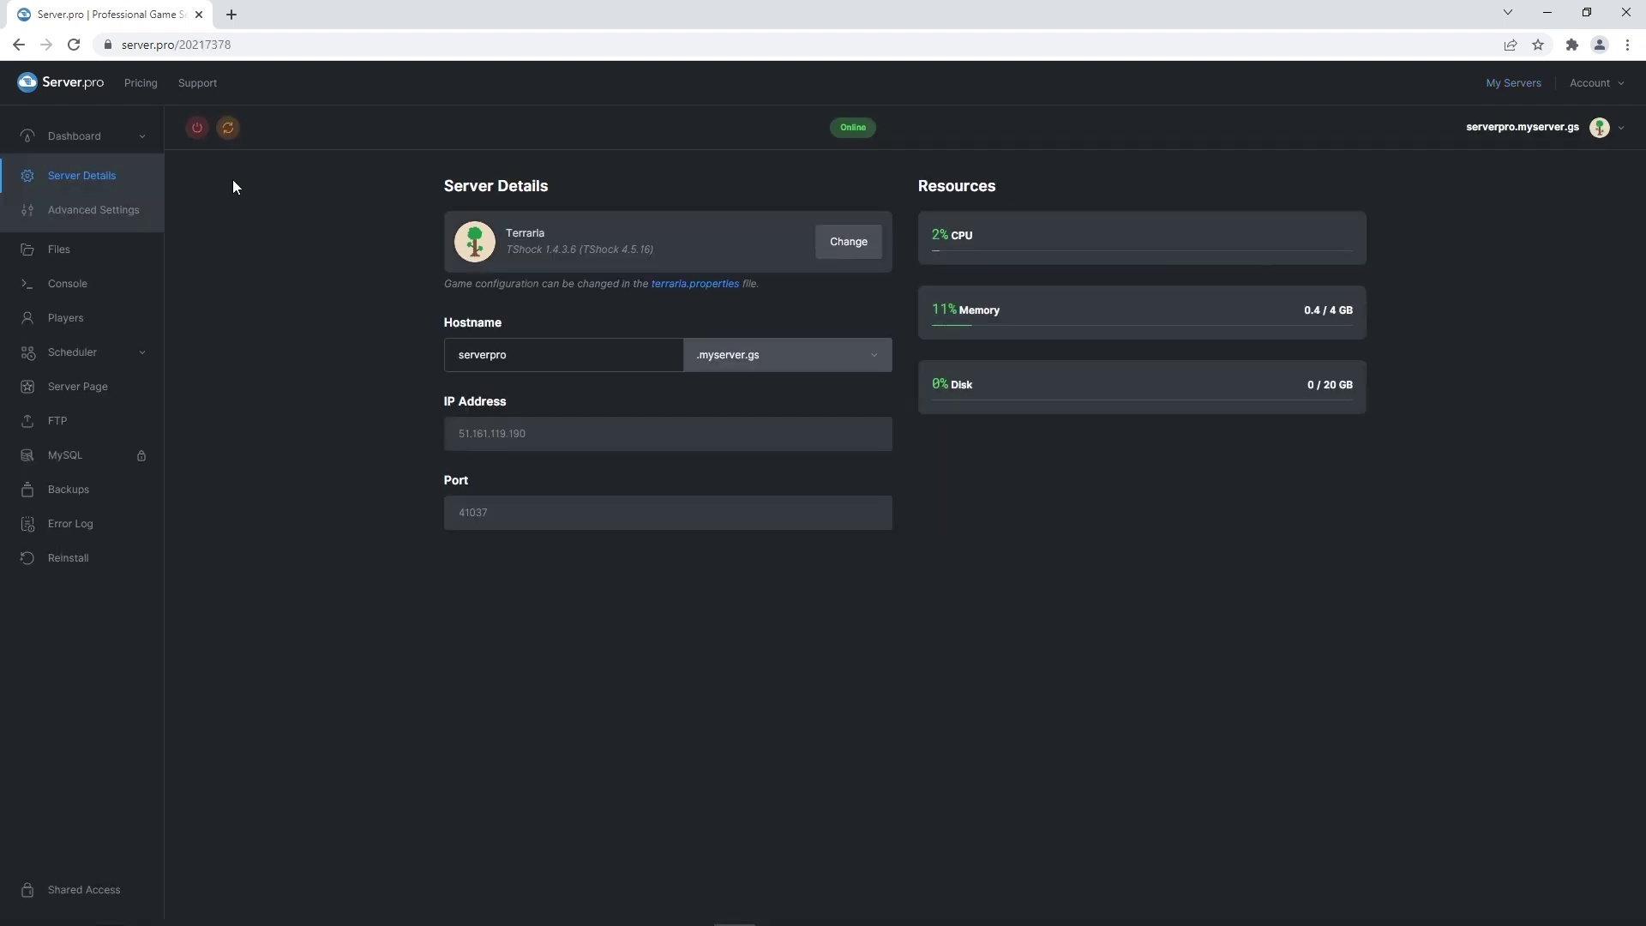
pyautogui.click(128, 250)
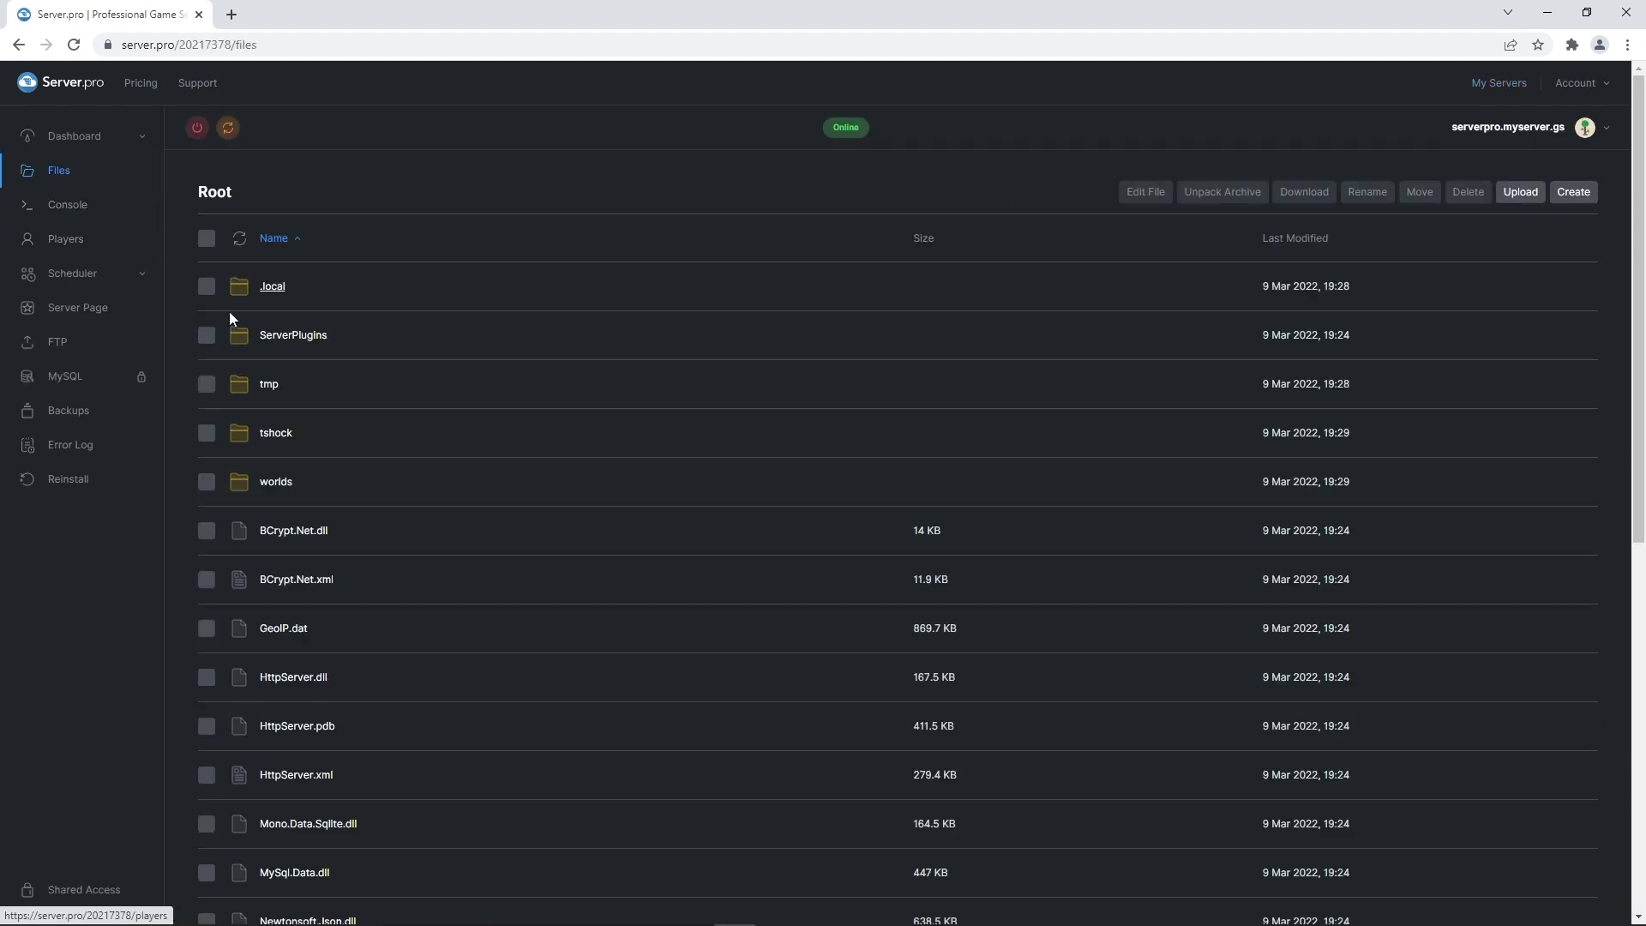
pyautogui.click(271, 336)
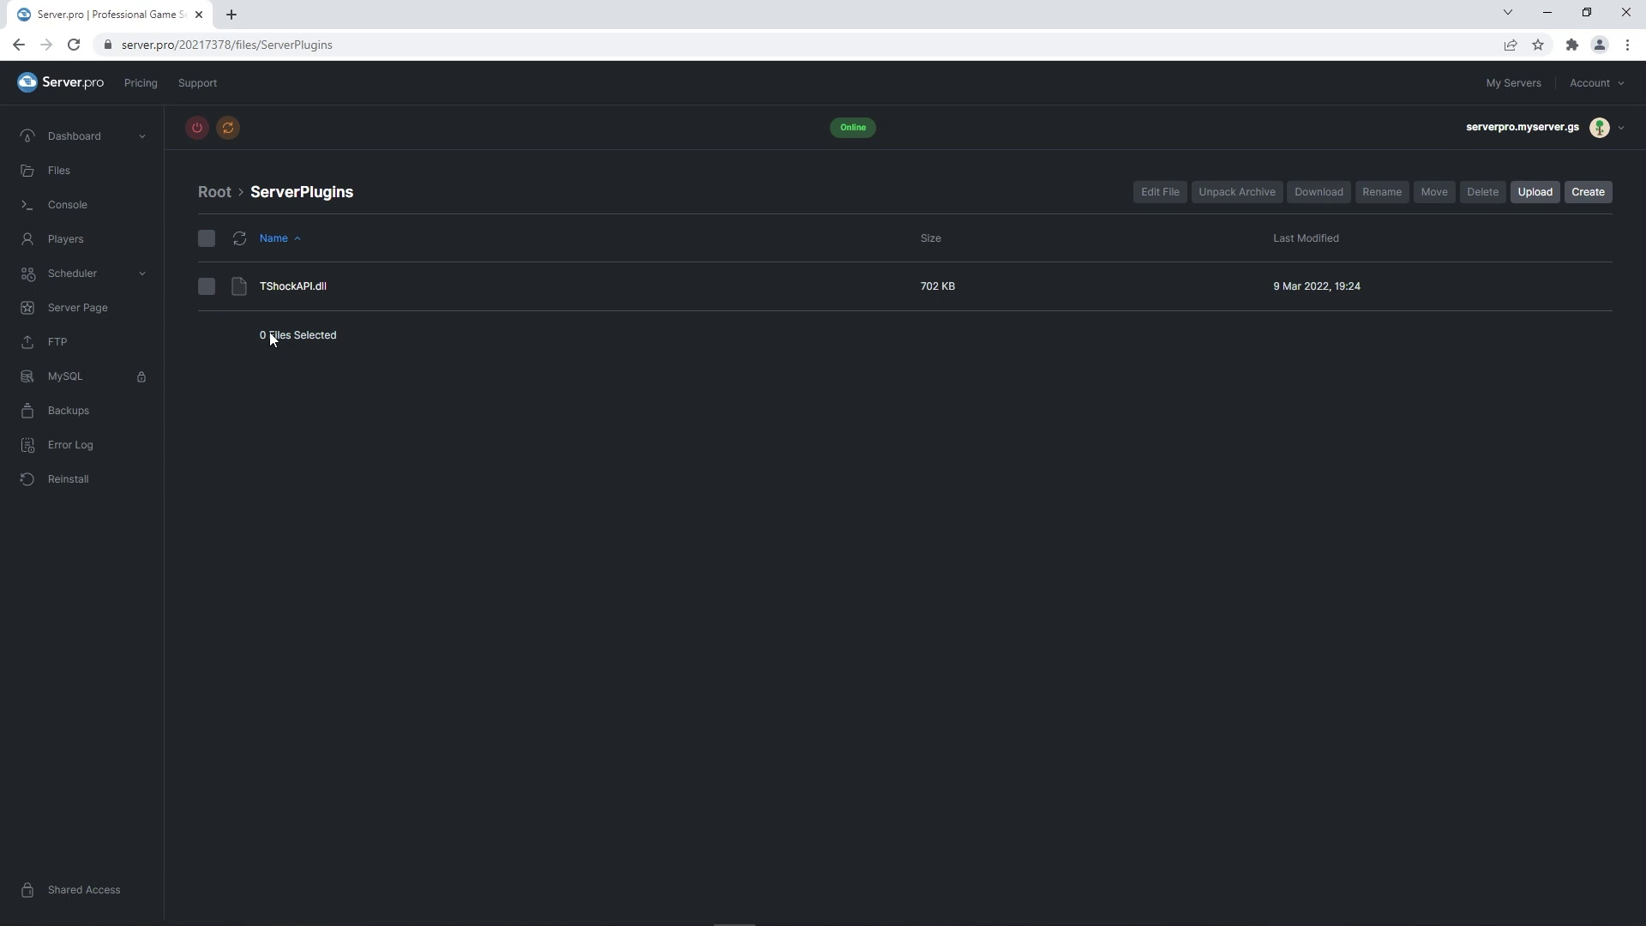
pyautogui.moveTo(271, 337); pyautogui.dragTo(356, 338)
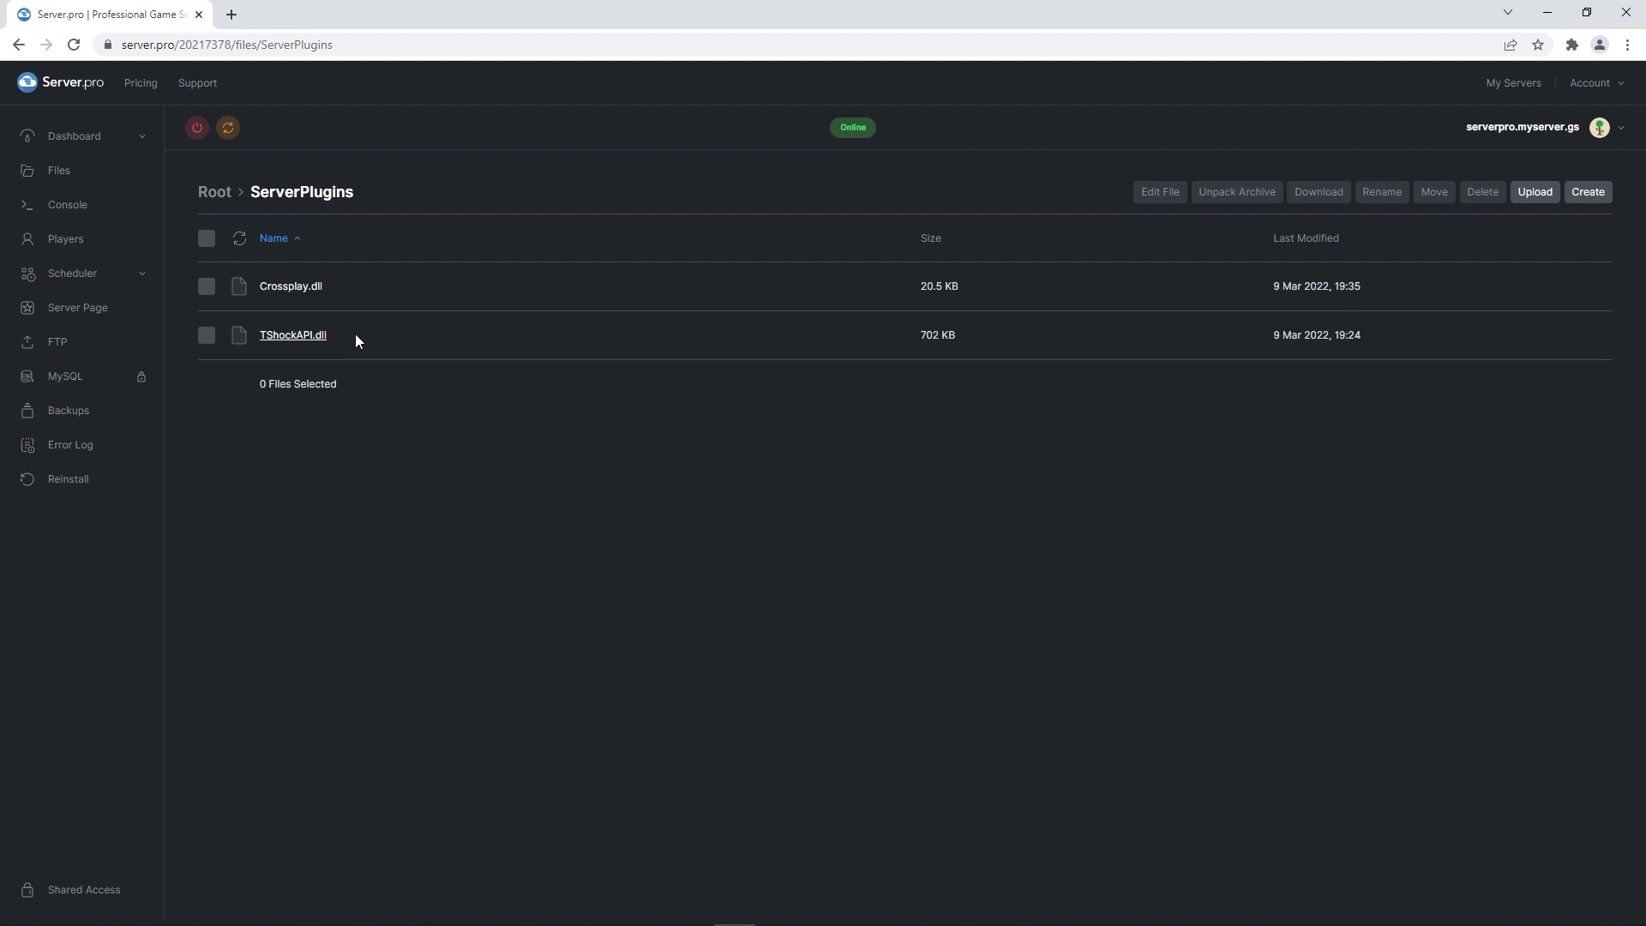
# Restart the server and select the Crossplay enabled message in the console.
pyautogui.click(227, 139)
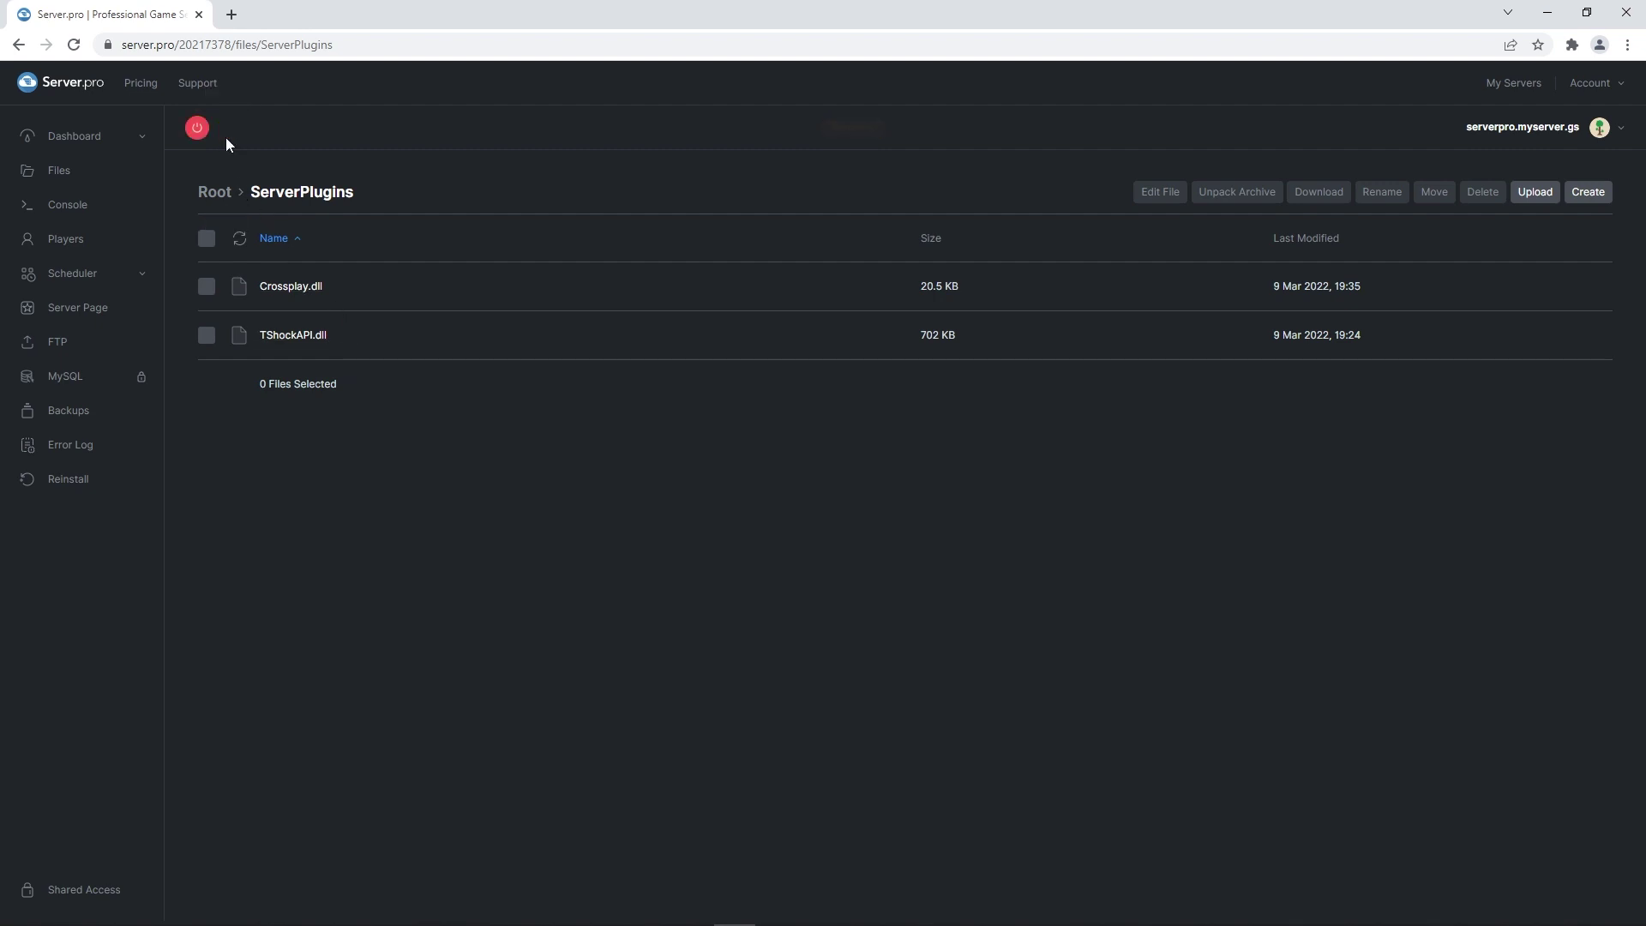
pyautogui.click(112, 205)
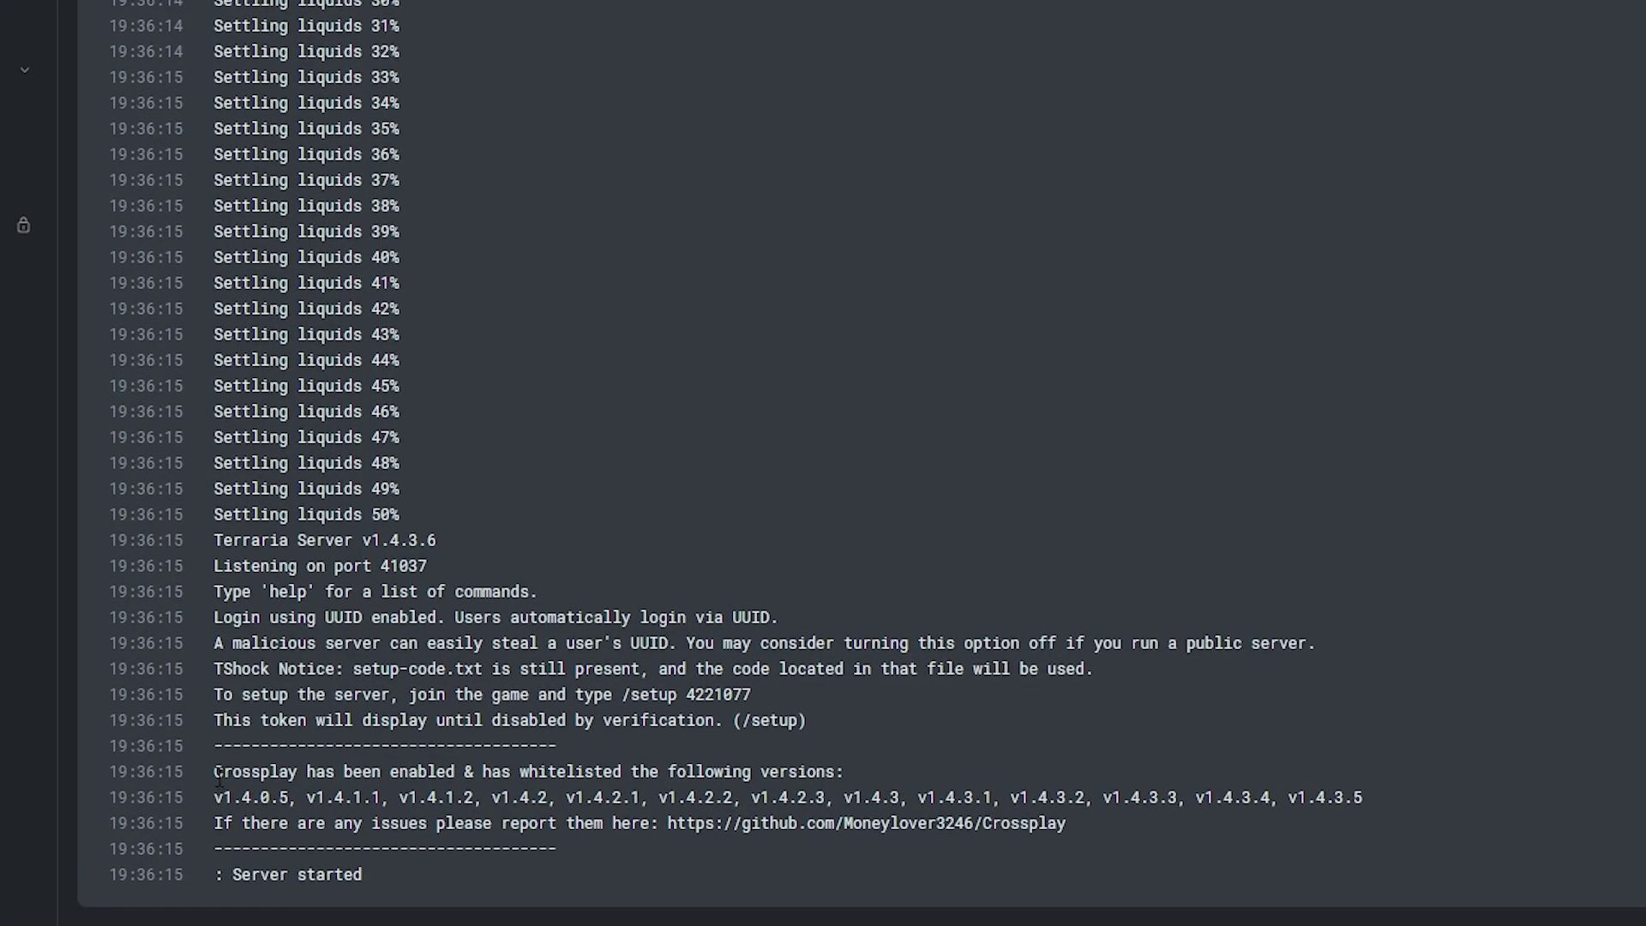
pyautogui.moveTo(217, 771); pyautogui.dragTo(846, 769)
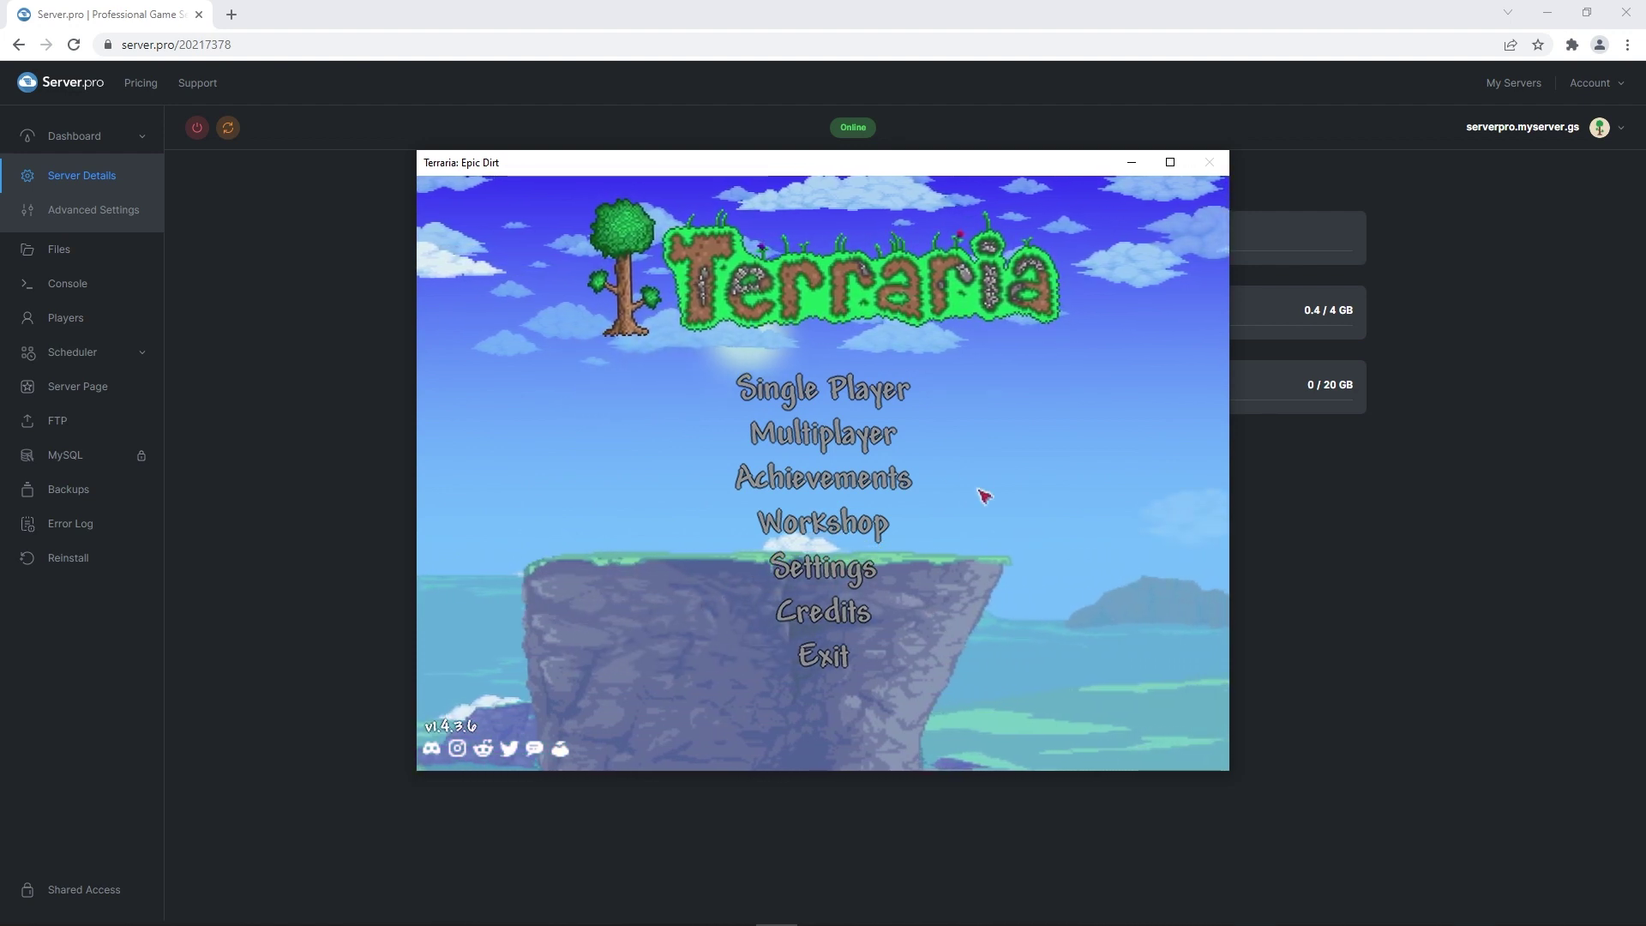
# Join via IP with the saved character, entering serverpro.myserver.gs as the address.
pyautogui.click(857, 437)
pyautogui.click(856, 435)
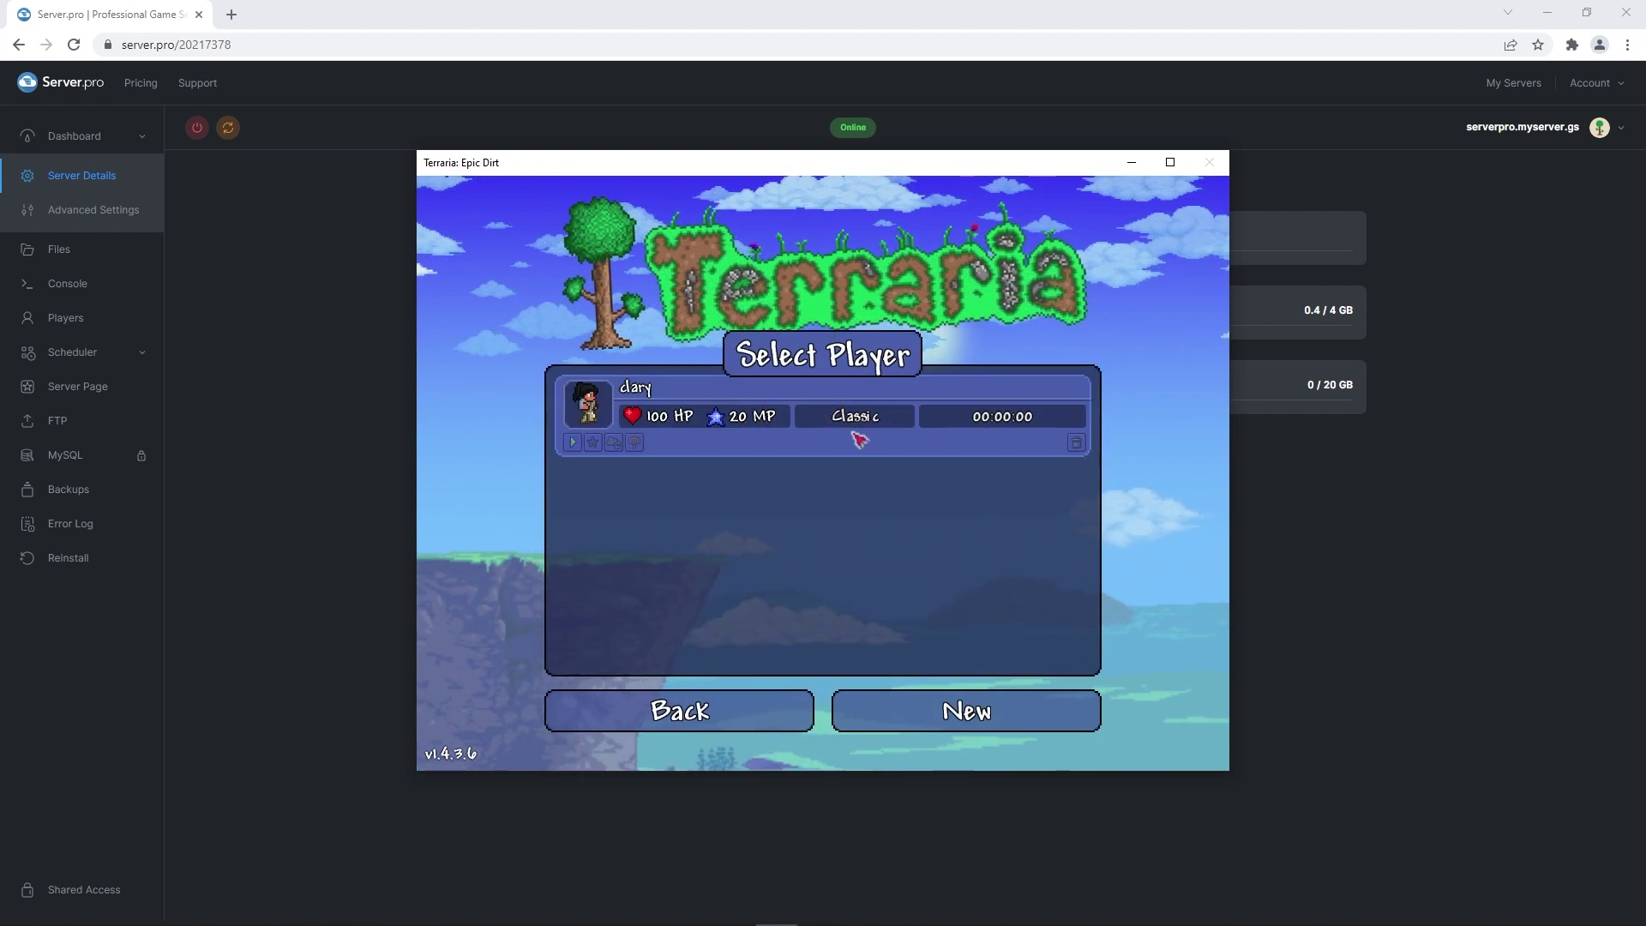
pyautogui.click(573, 442)
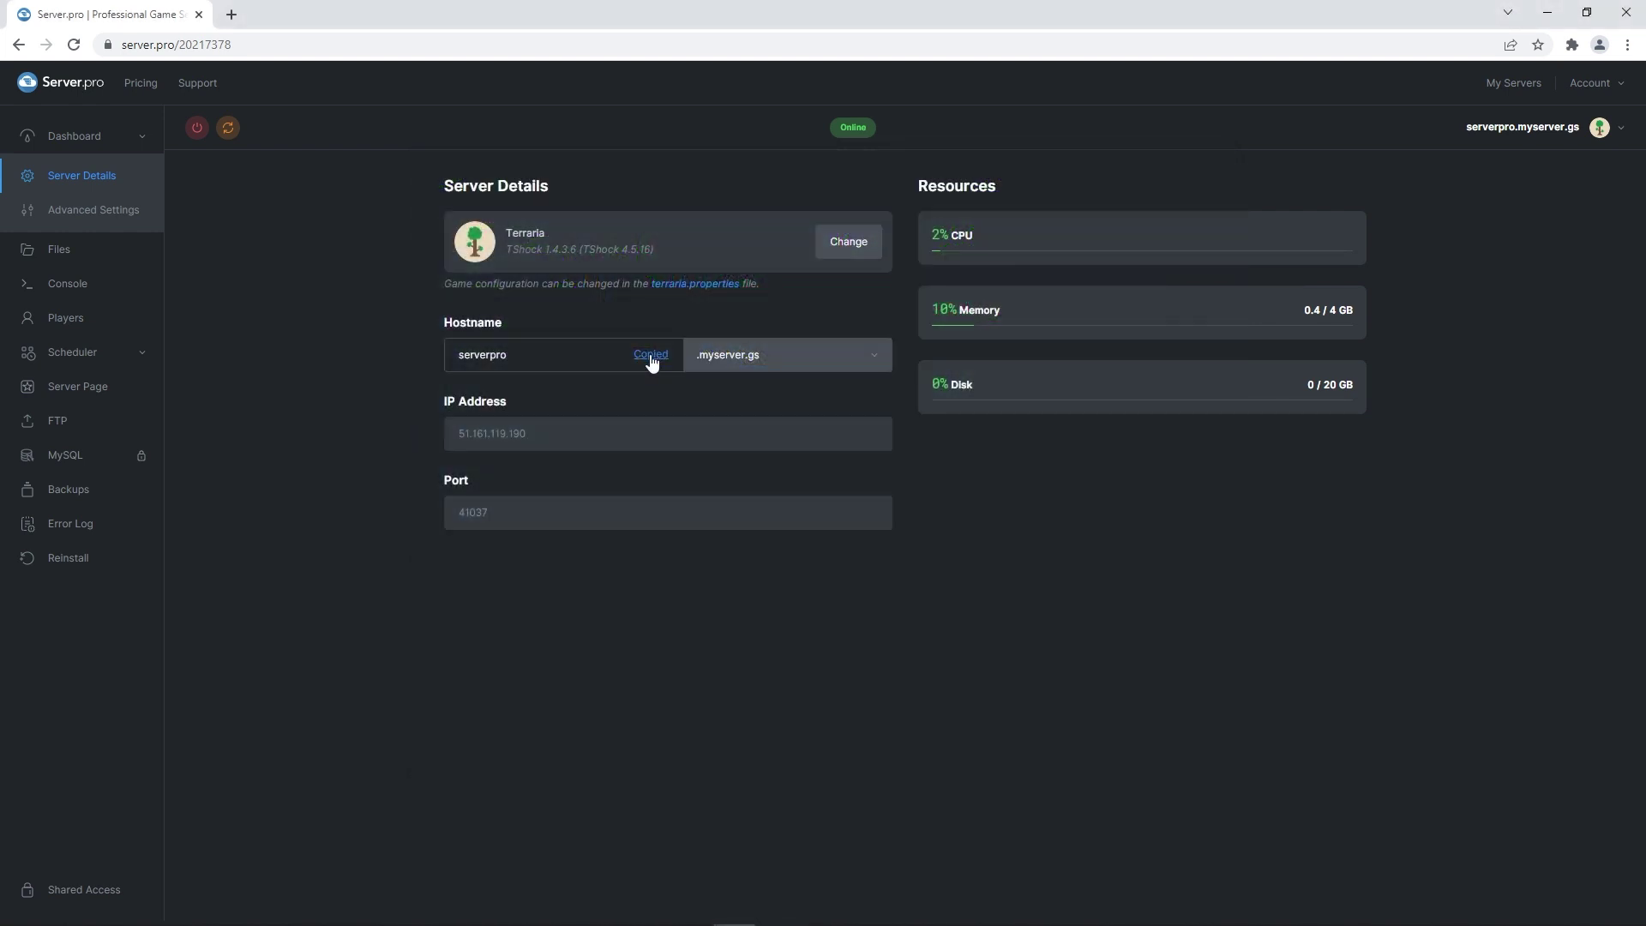
pyautogui.hotkey('alt', 'Tab')
pyautogui.write('serverpro.myserver.gs')
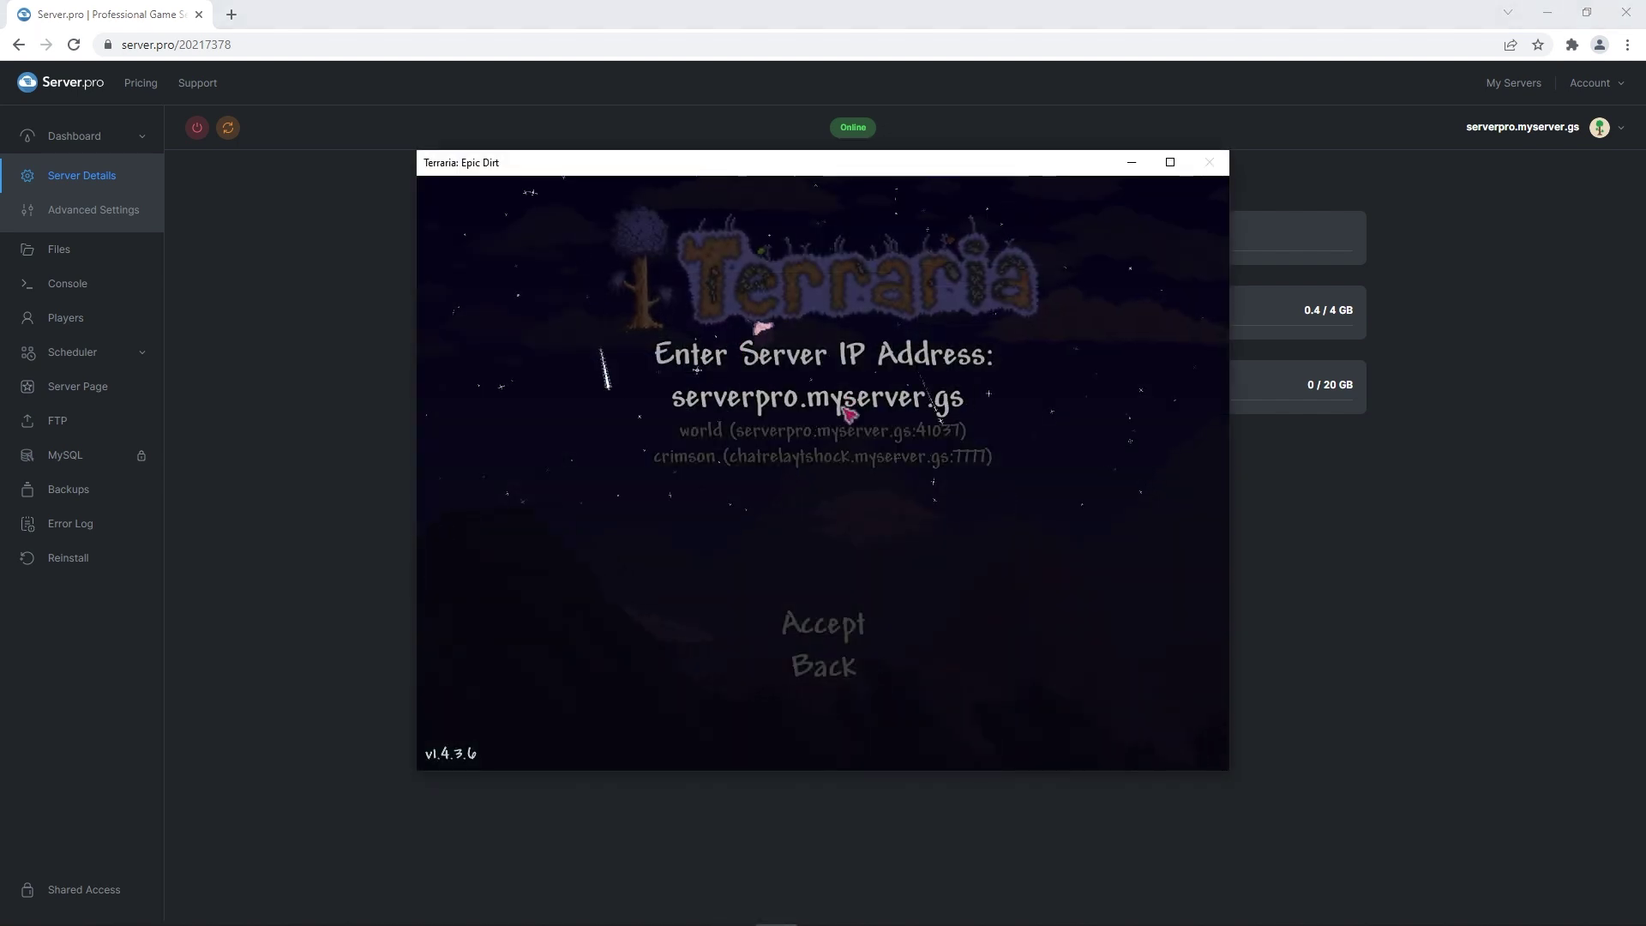
pyautogui.click(825, 626)
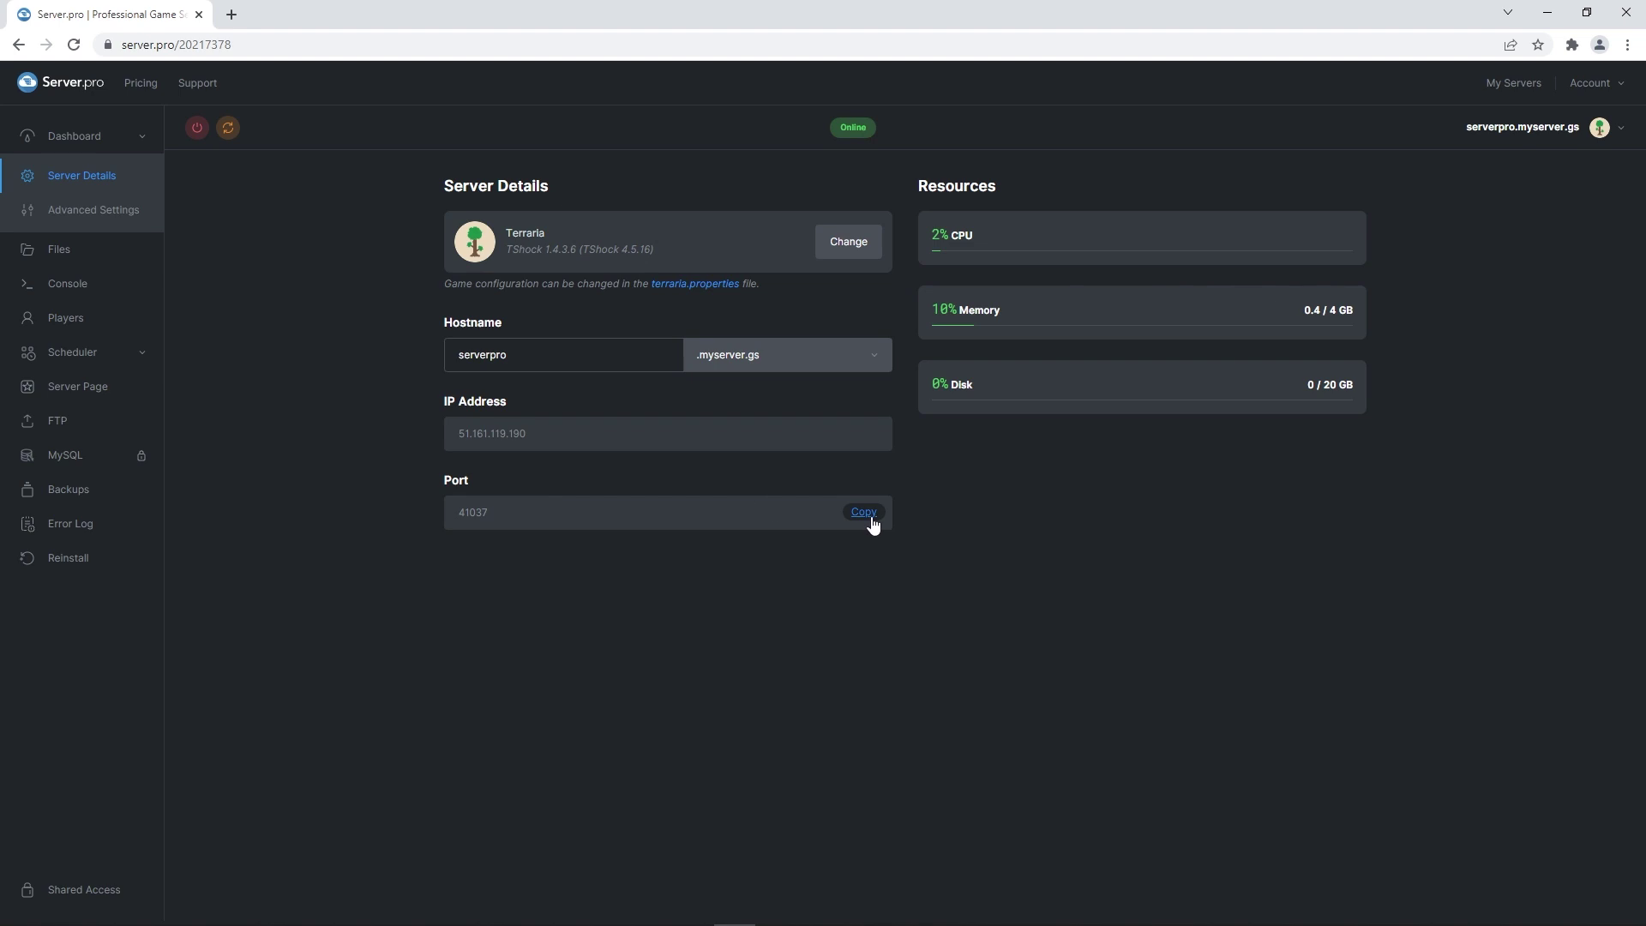
# Enter port 41037 and connect to the server.
pyautogui.hotkey('alt', 'Tab')
pyautogui.write('41037')
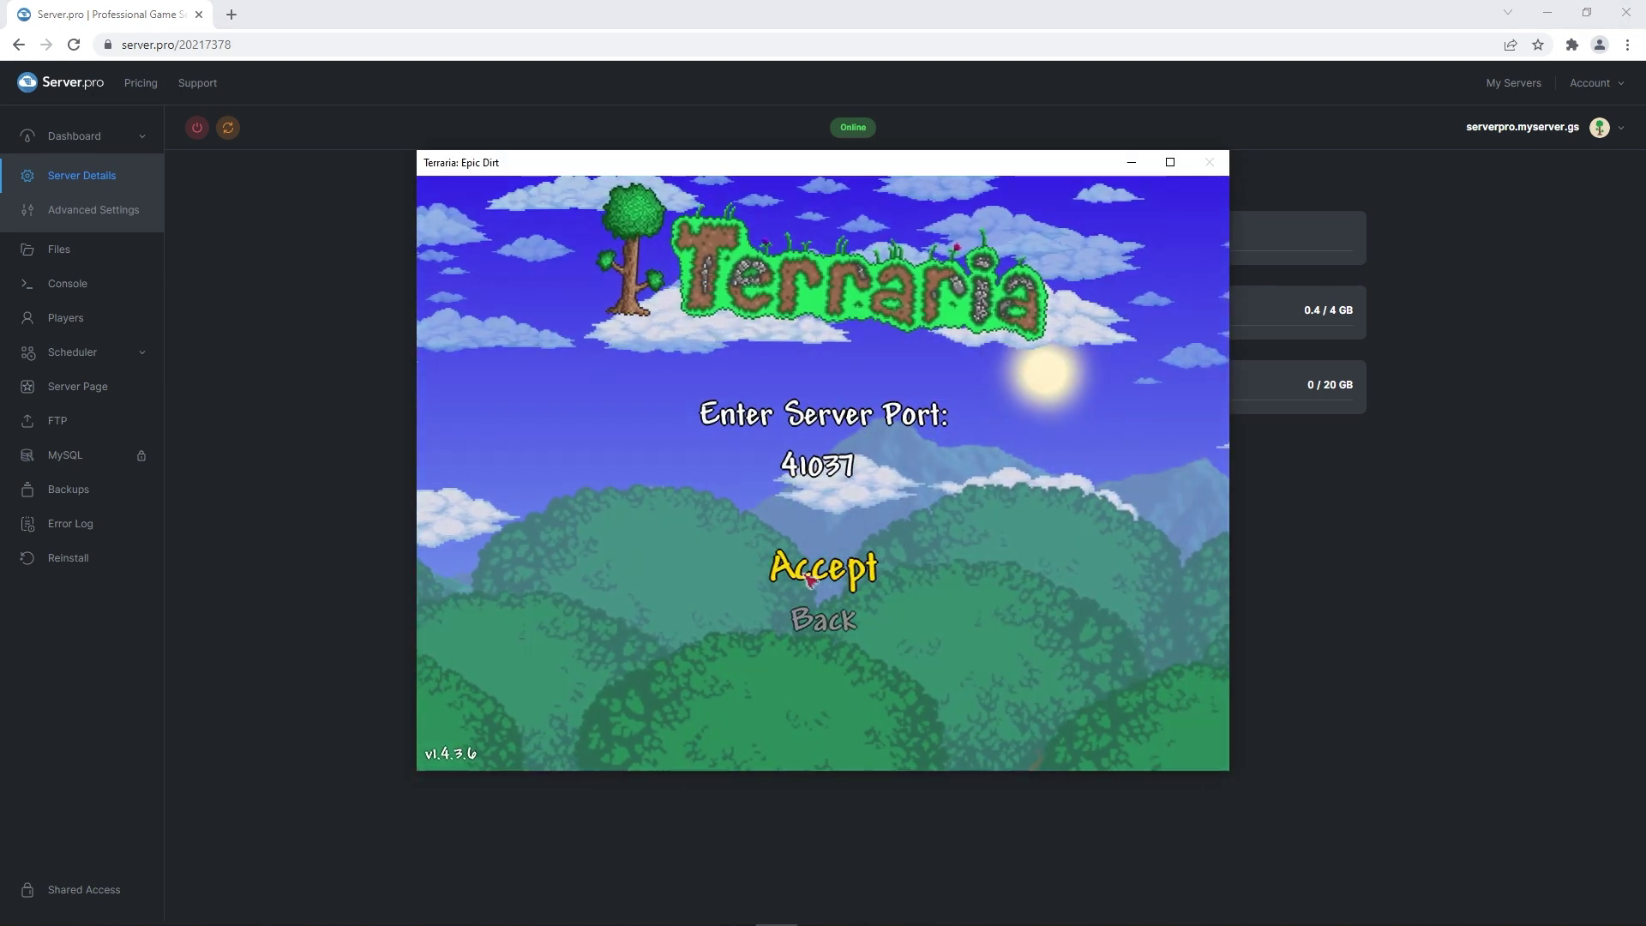
pyautogui.click(826, 569)
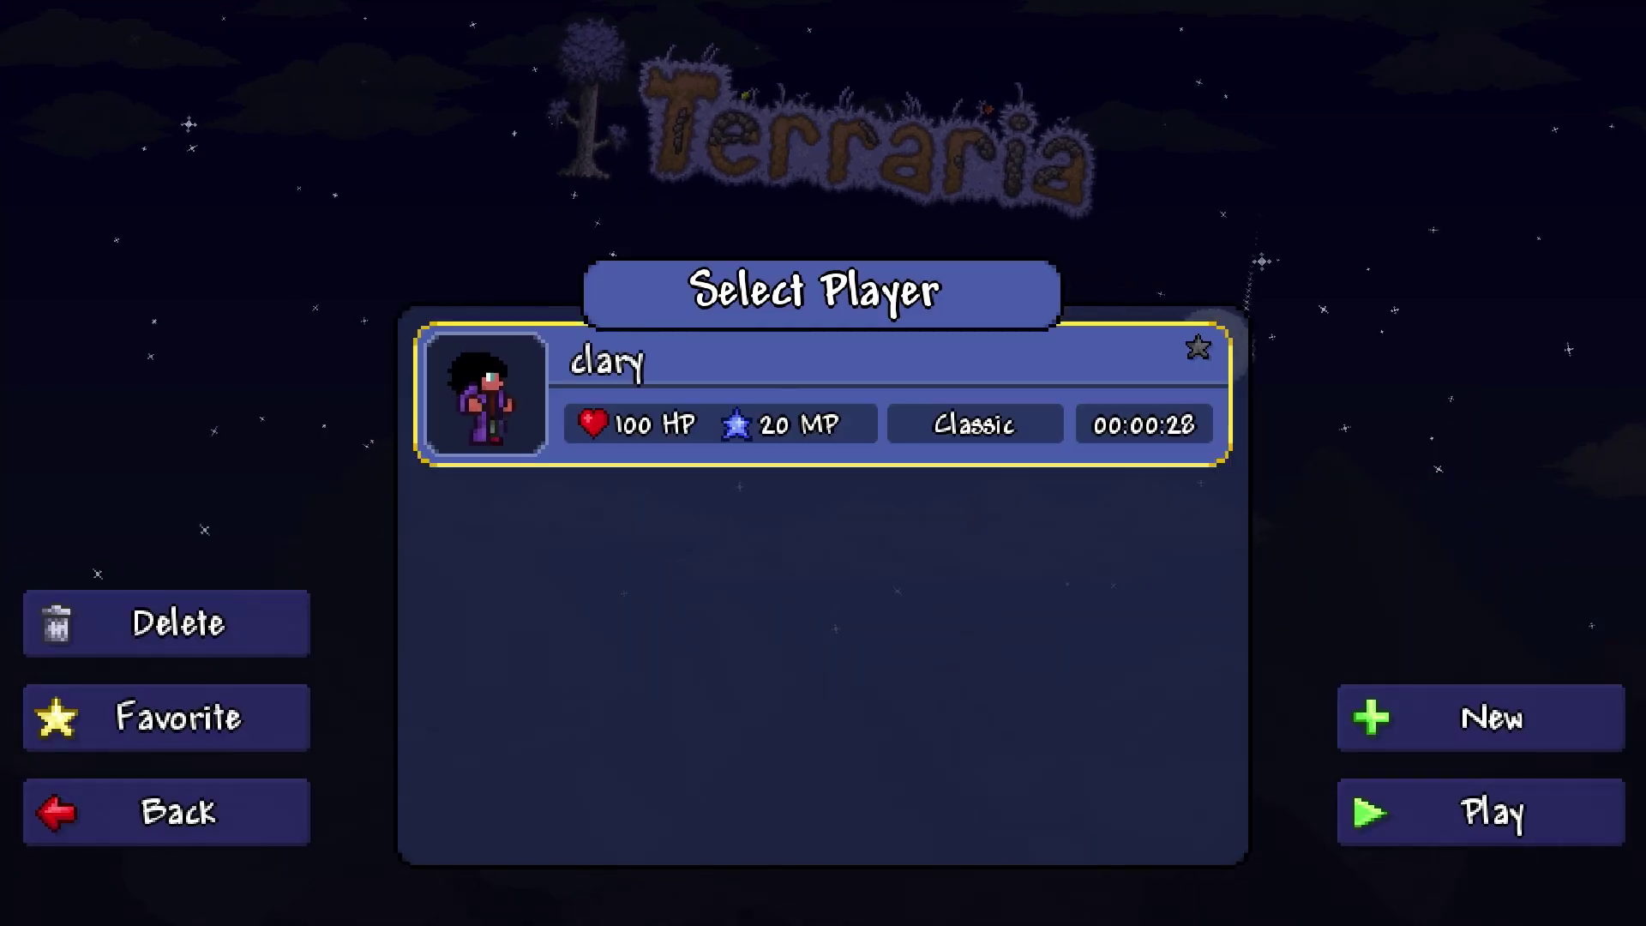
# Connect the saved mobile character to serverpro.myserver.gs on port 41037 via the Online server list.
pyautogui.click(1480, 811)
pyautogui.click(1038, 811)
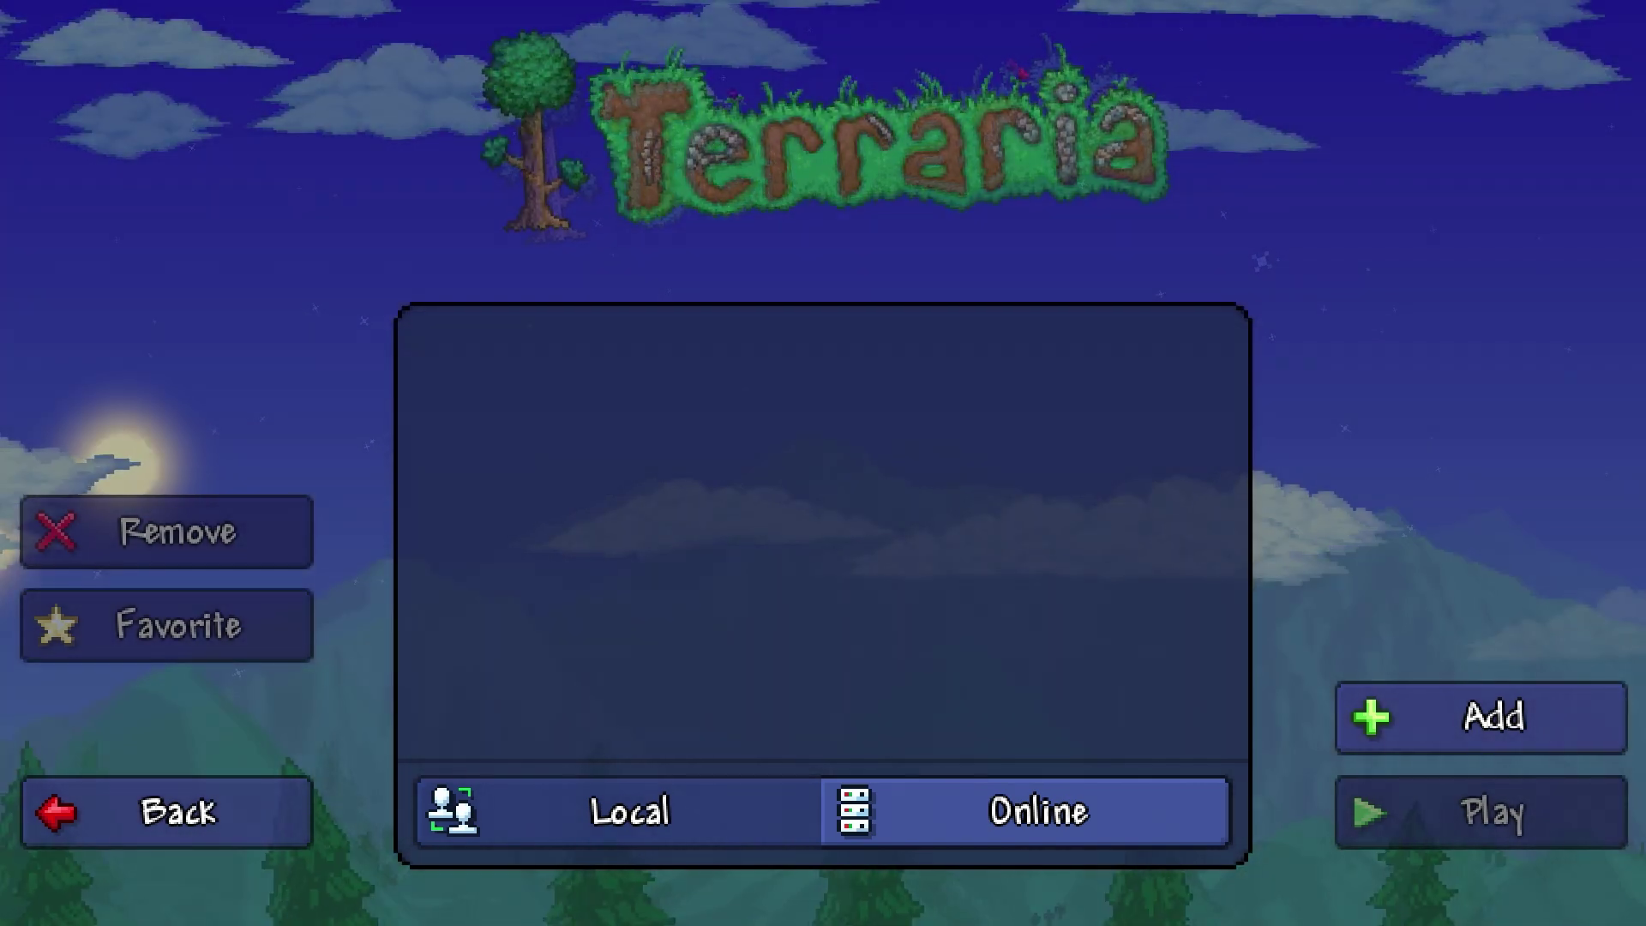
pyautogui.click(1480, 717)
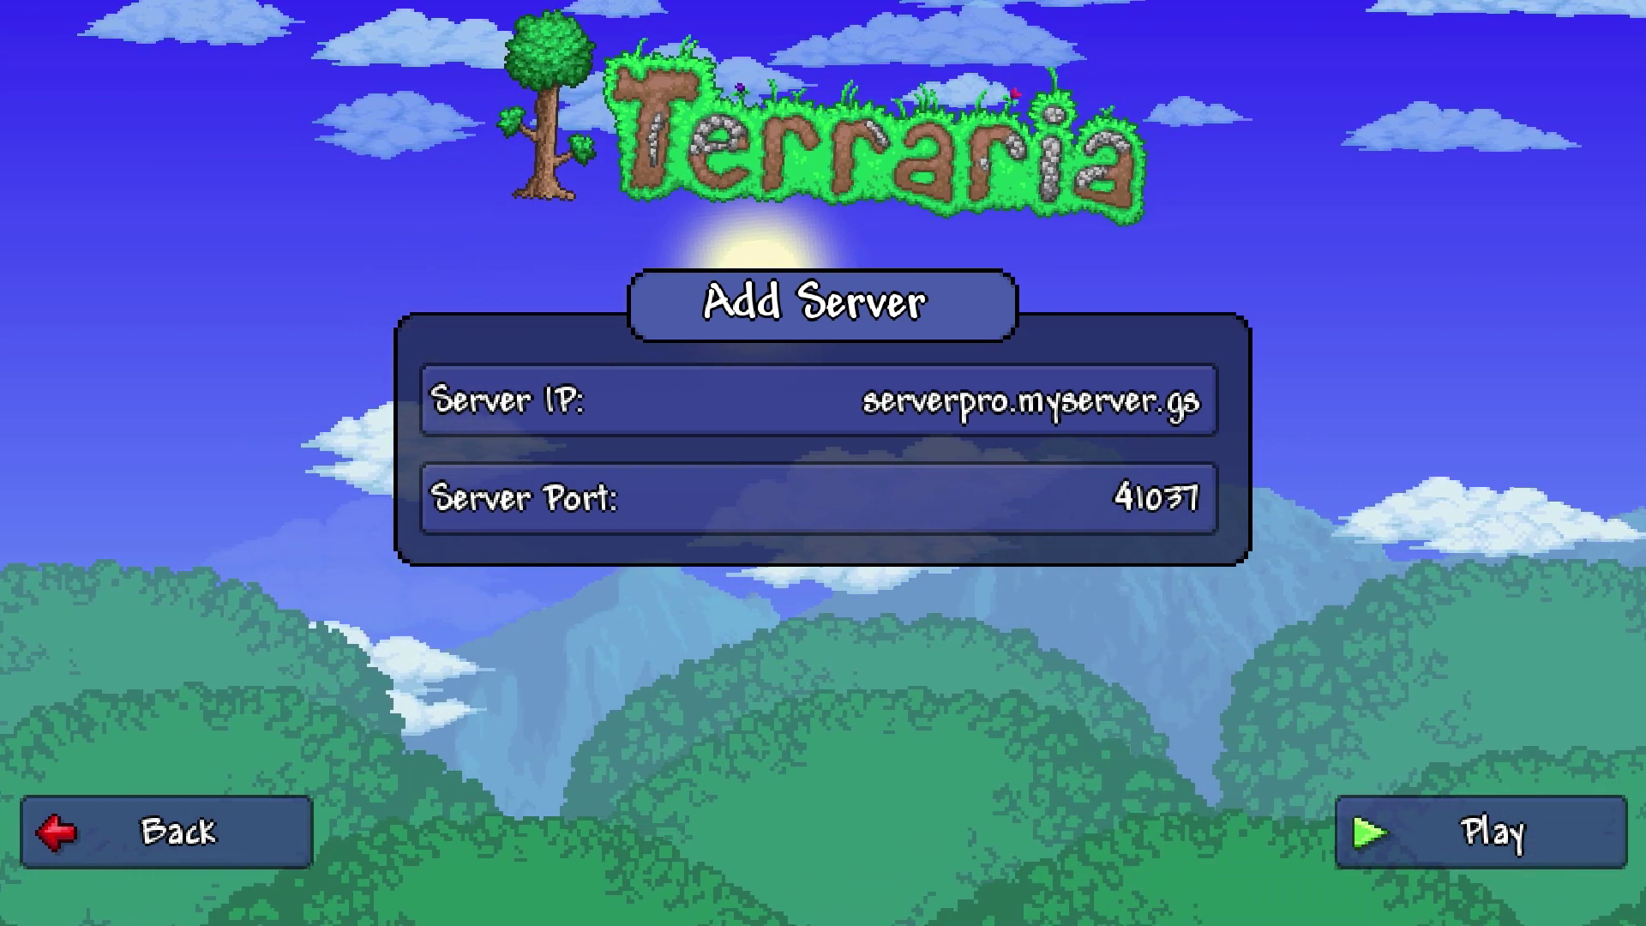
pyautogui.click(1480, 831)
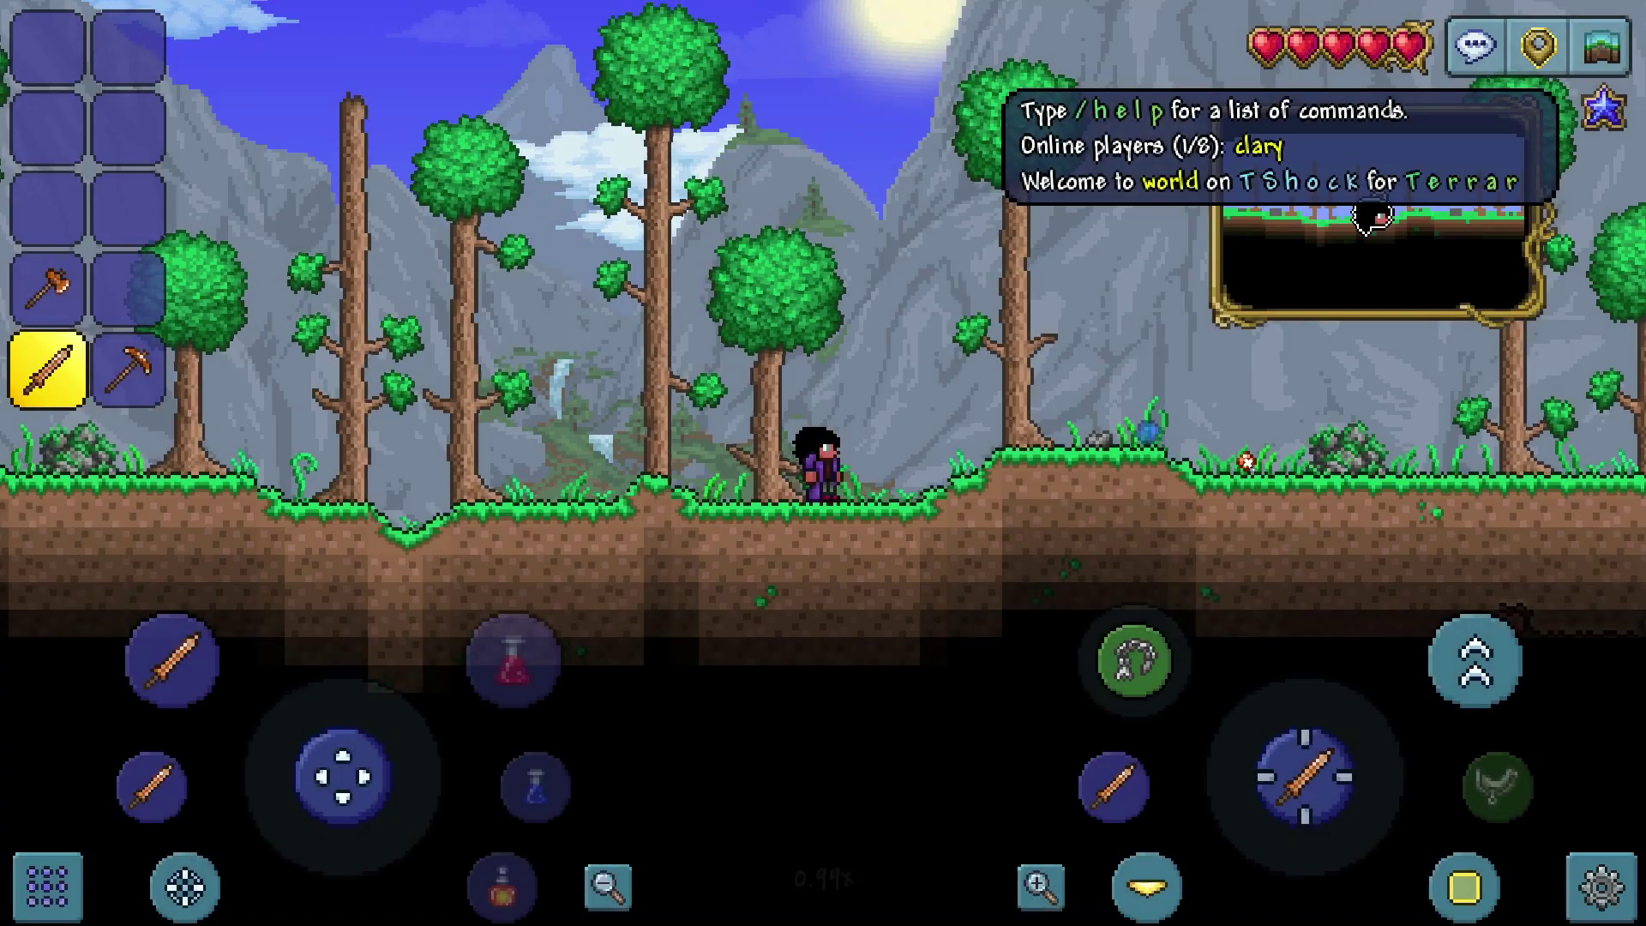
# Walk the PC character rightward with D through the forest into the sunflower patch.
pyautogui.moveTo(343, 775); pyautogui.dragTo(403, 803)
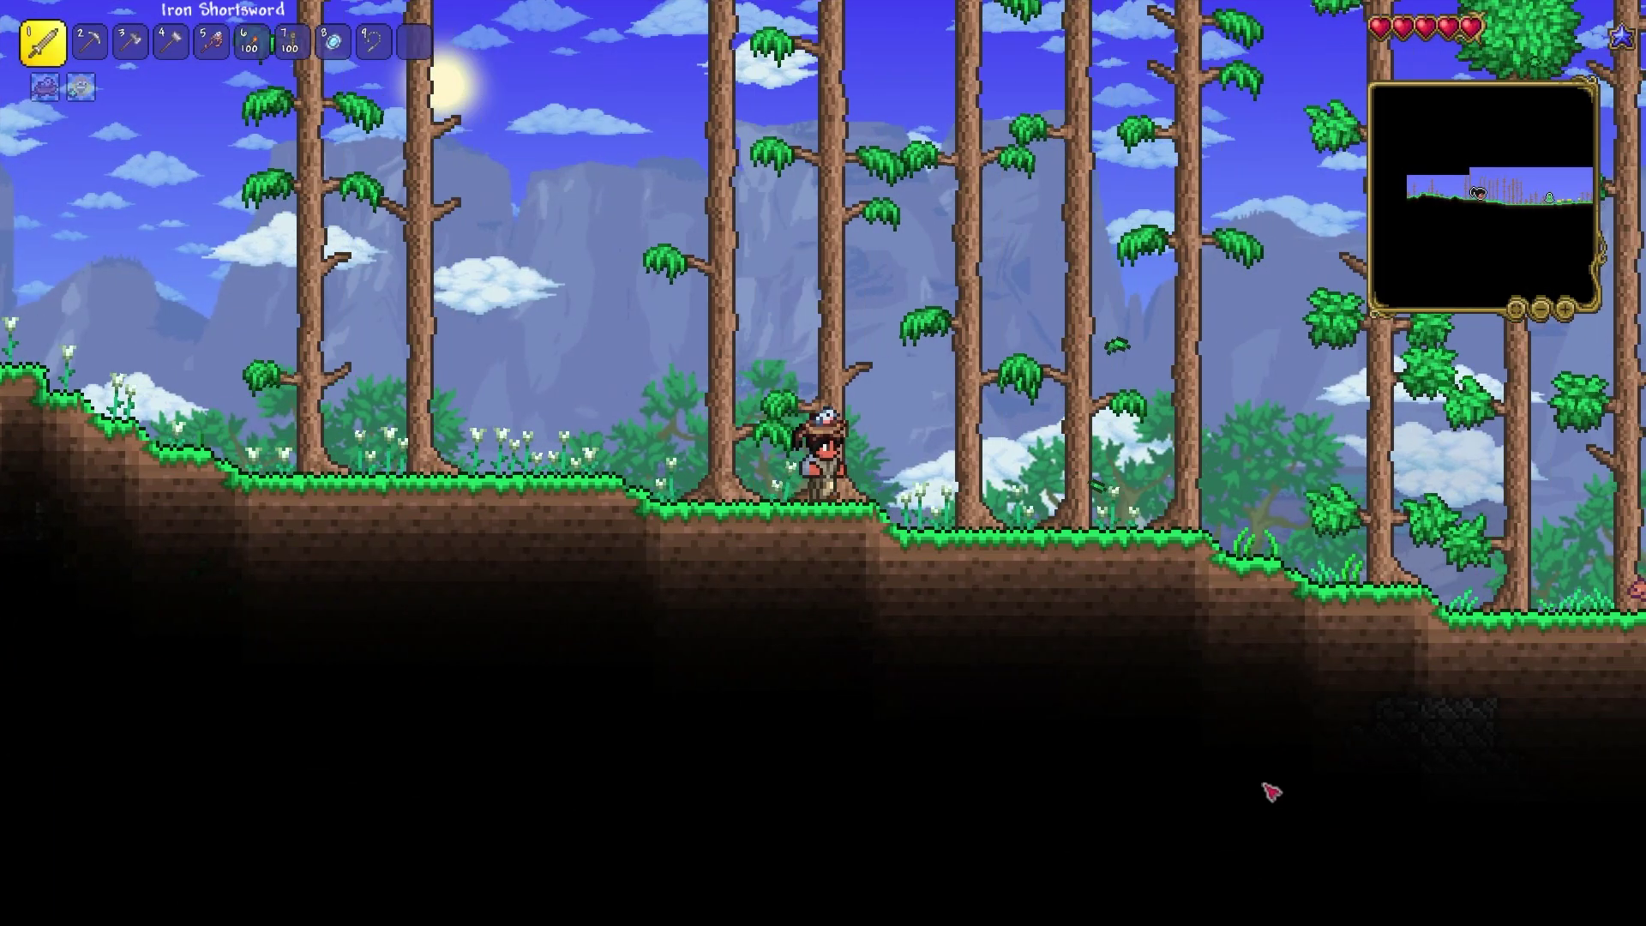
pyautogui.press('d')
pyautogui.press('d')
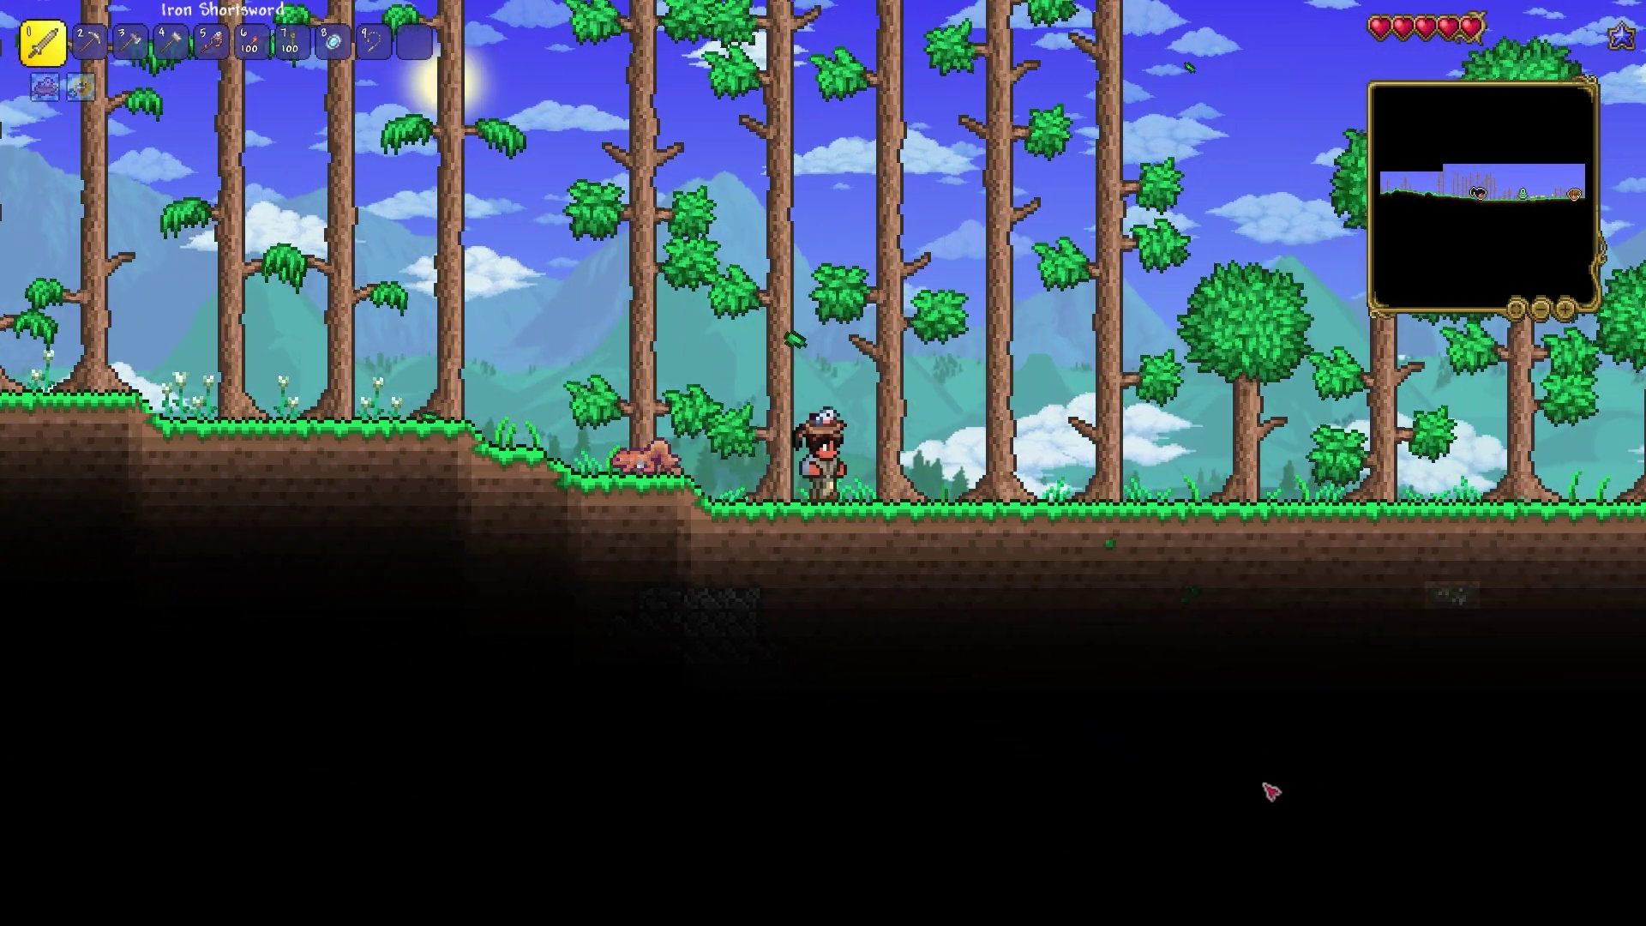
pyautogui.press('d')
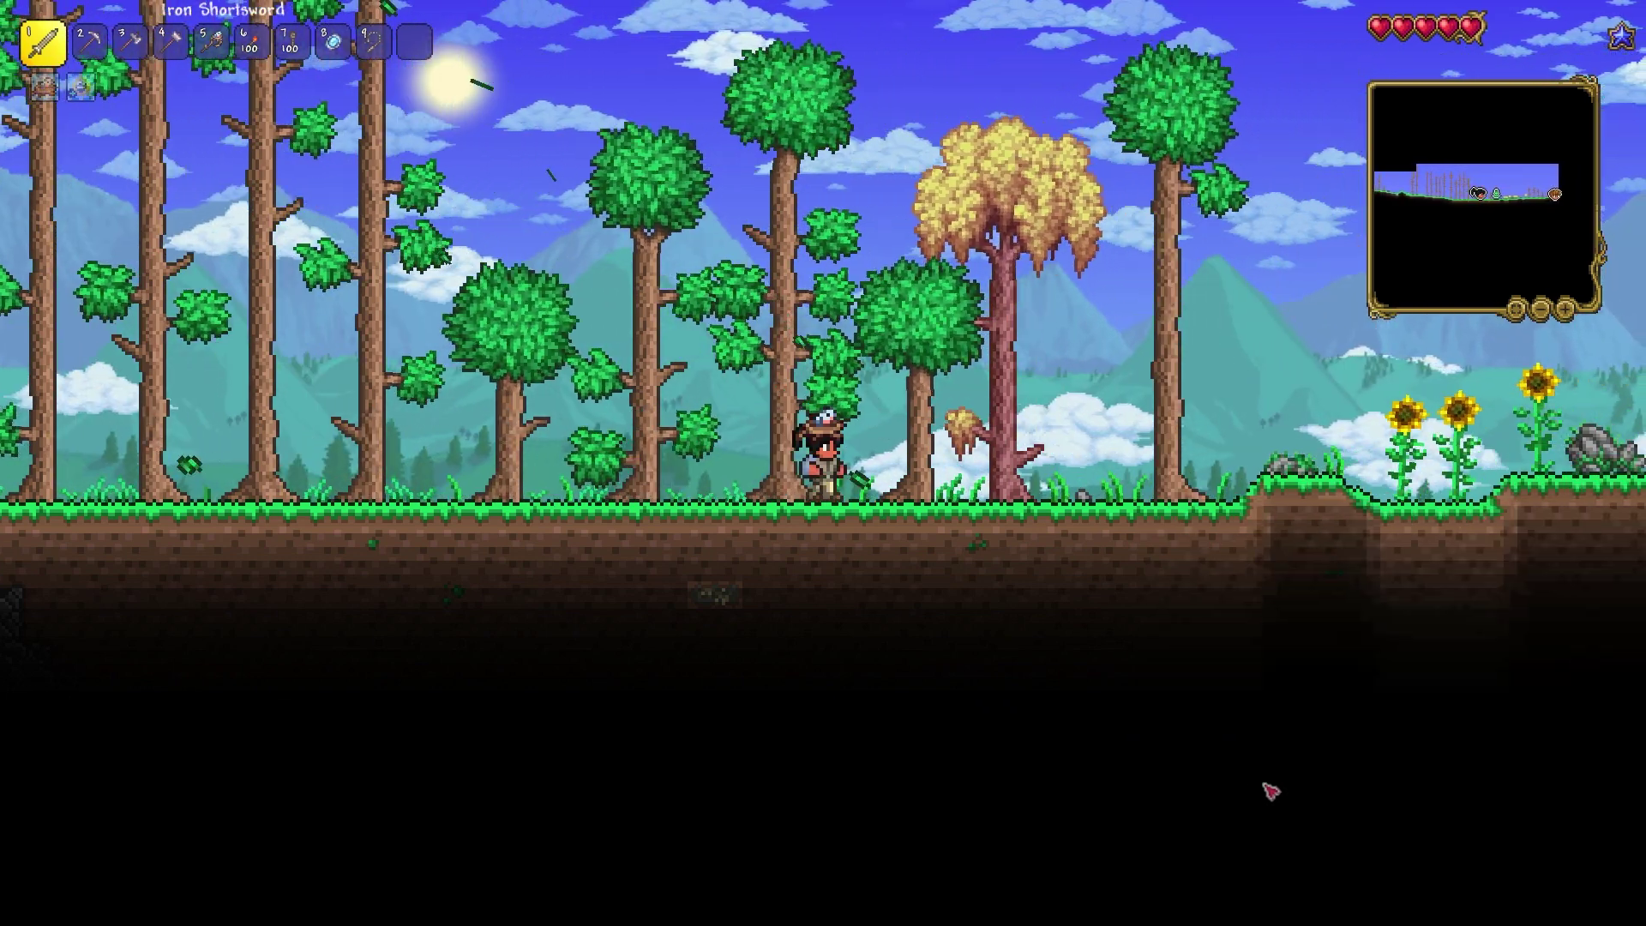
pyautogui.press('d')
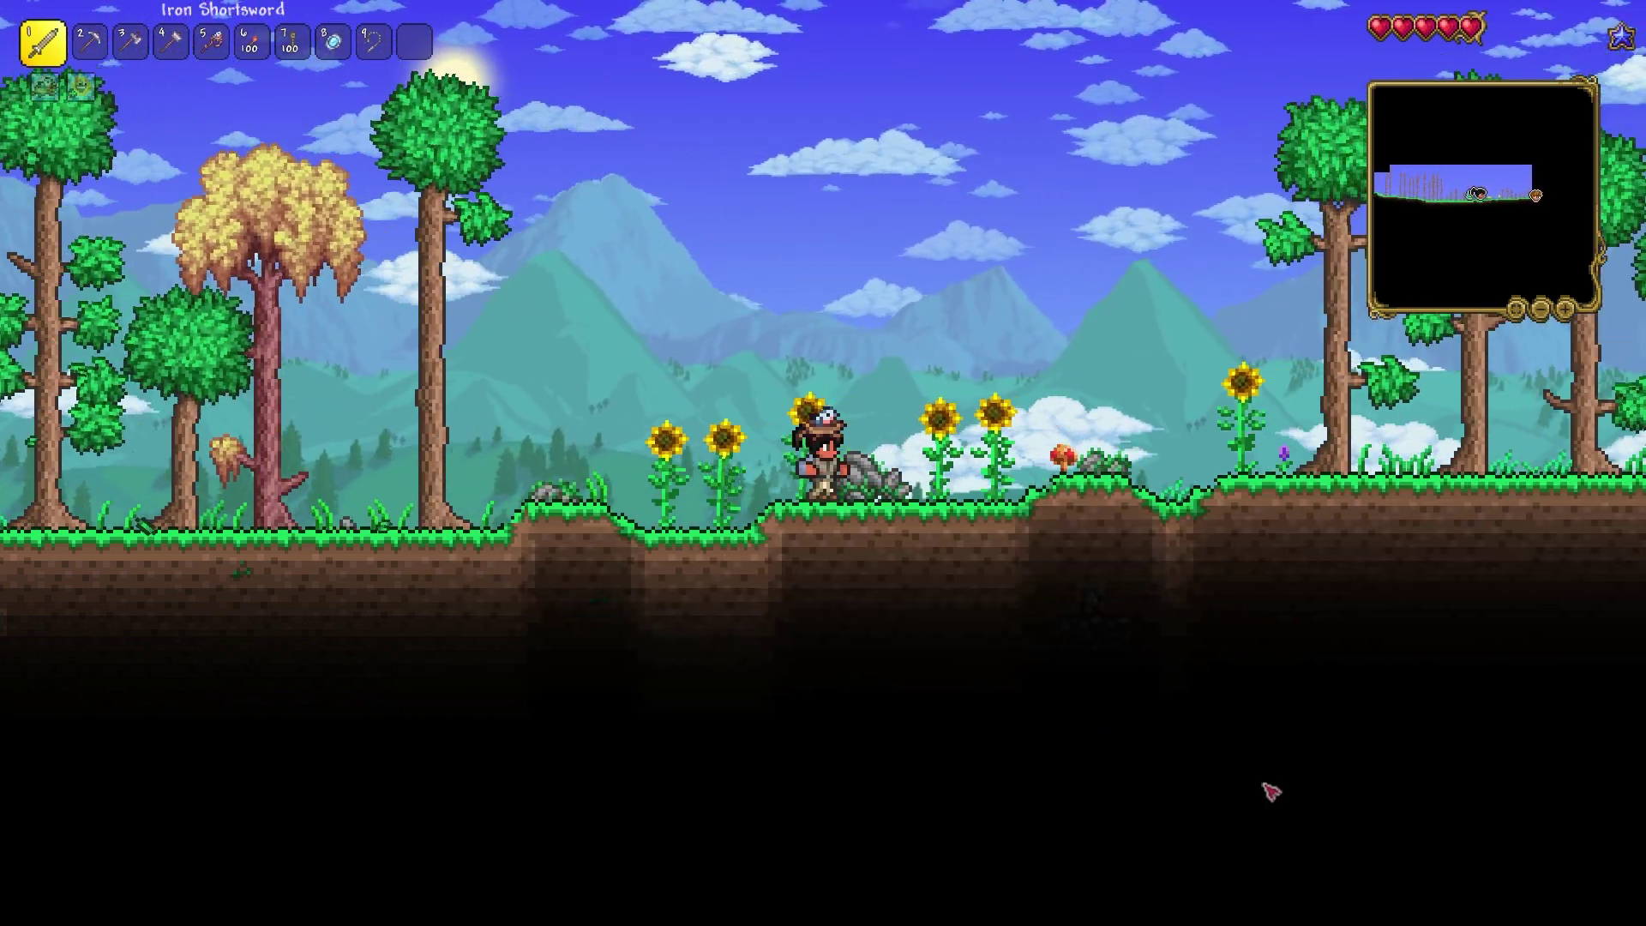
pyautogui.press('d')
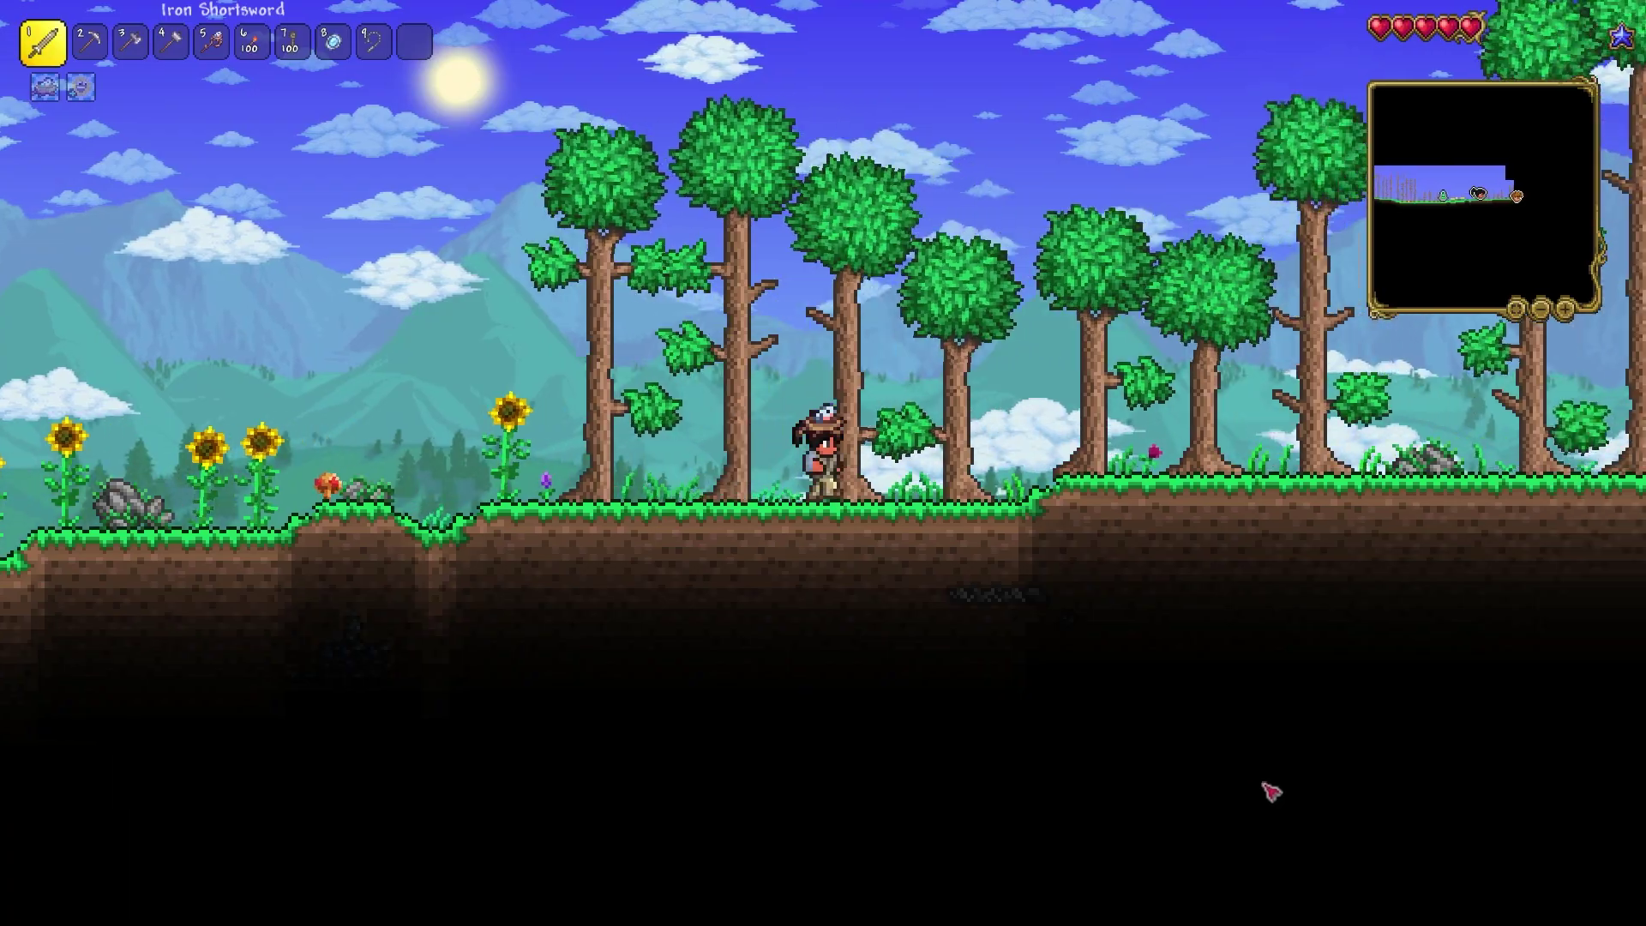